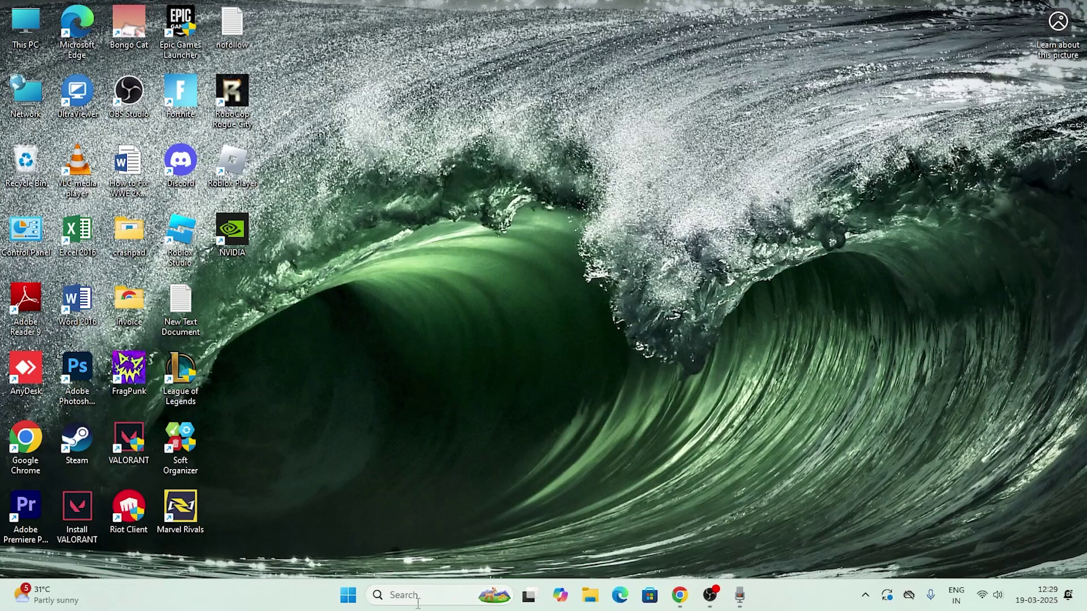
Open Task Manager in a maximised window and look through the running apps and background processes
{"action": "left_click", "coordinate": [418, 603]}
{"action": "type", "text": "task"}
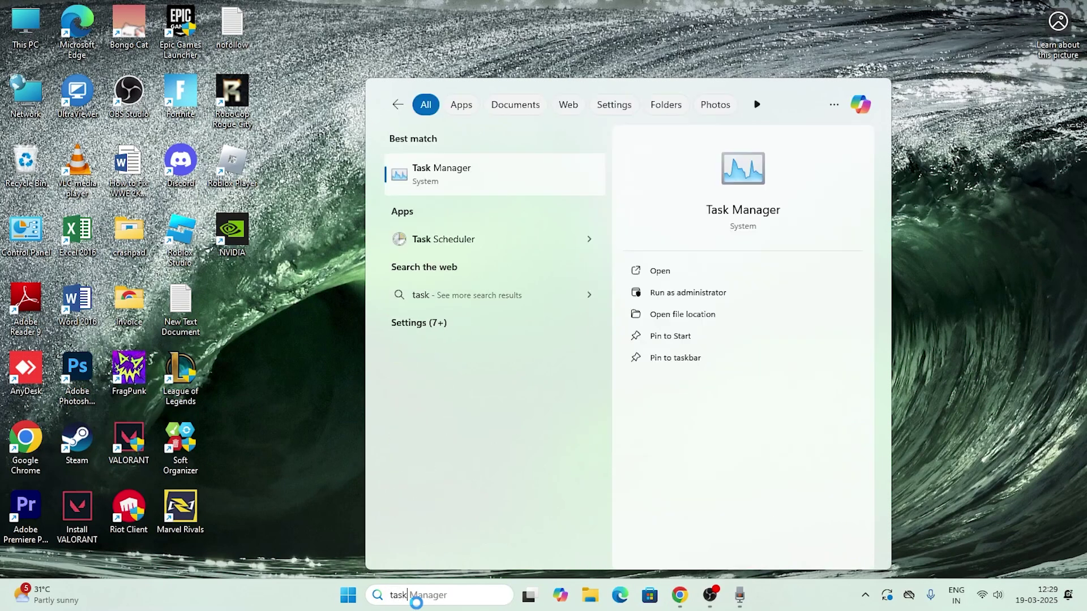
{"action": "left_click", "coordinate": [432, 182]}
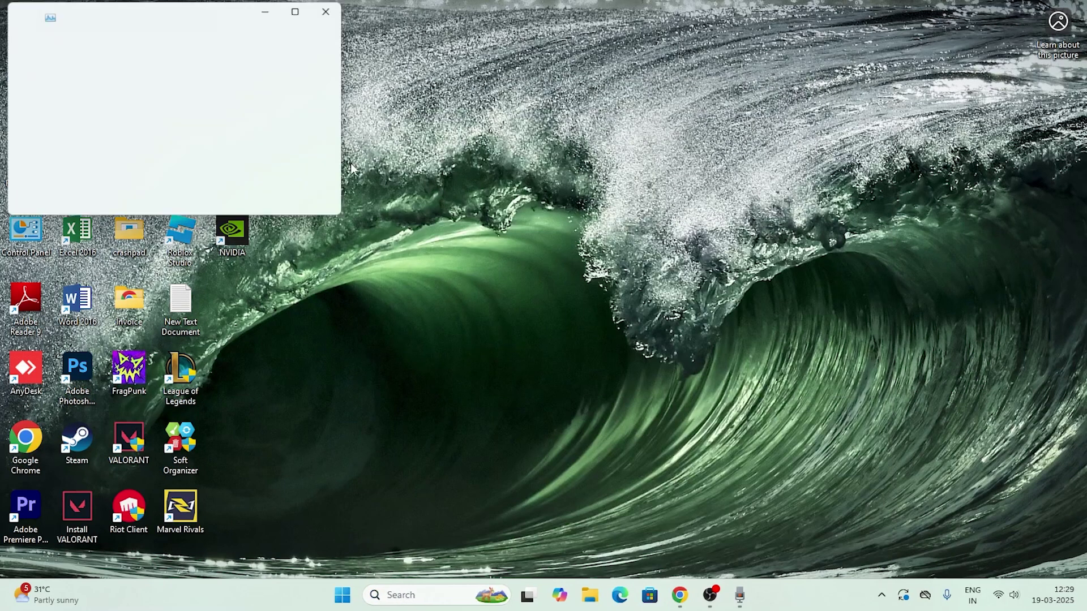
{"action": "left_click", "coordinate": [304, 12]}
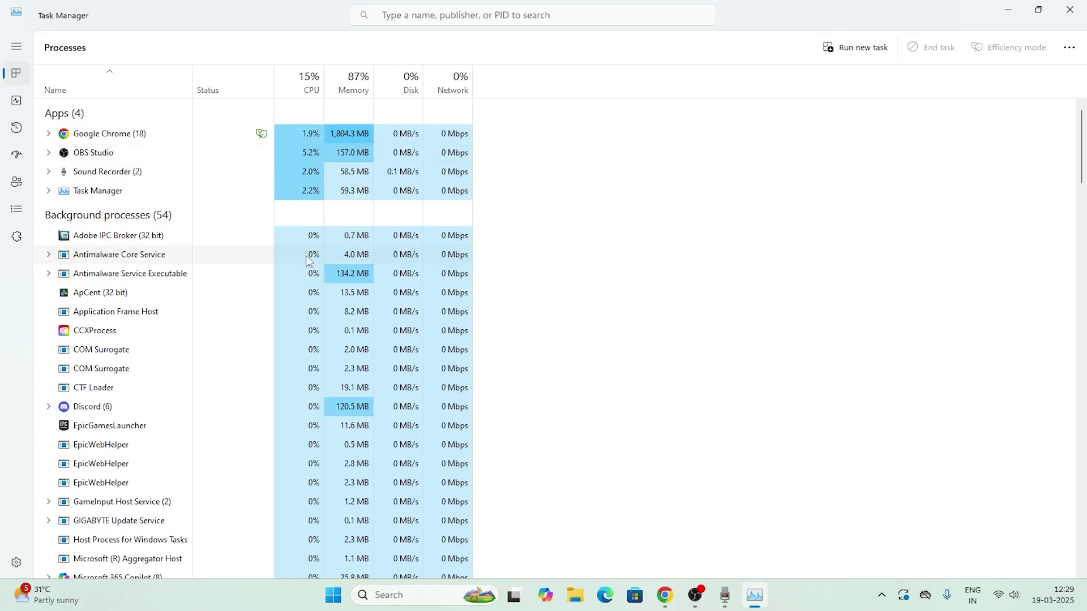
{"action": "scroll", "coordinate": [306, 256], "scroll_direction": "down", "scroll_amount": 1}
{"action": "scroll", "coordinate": [218, 379], "scroll_direction": "up", "scroll_amount": 2}
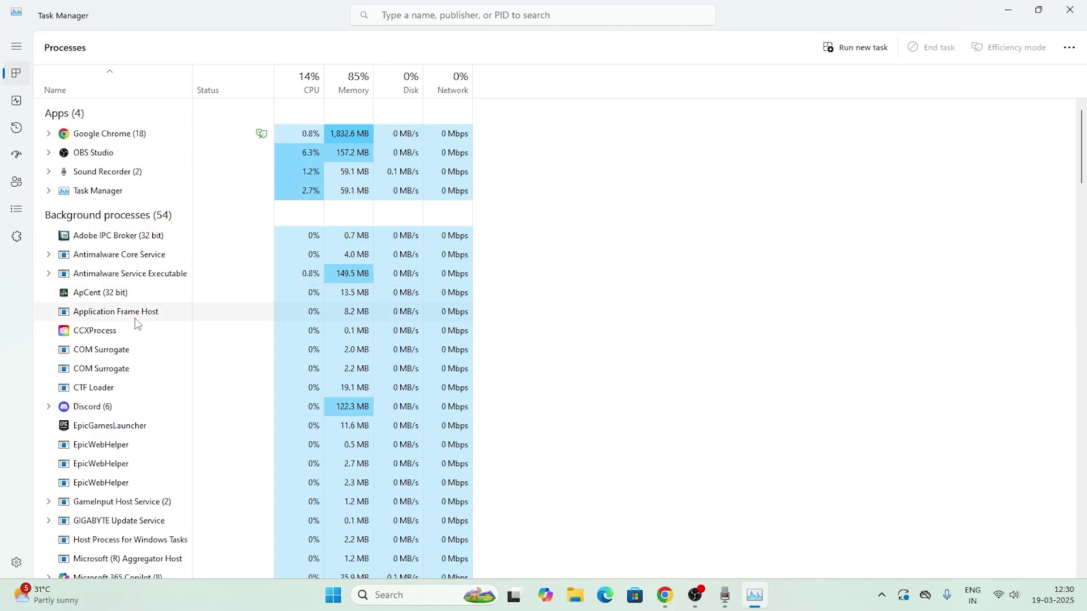
End the Discord and EpicGamesLauncher background processes, and close Task Manager
{"action": "right_click", "coordinate": [107, 412]}
{"action": "left_click", "coordinate": [148, 251]}
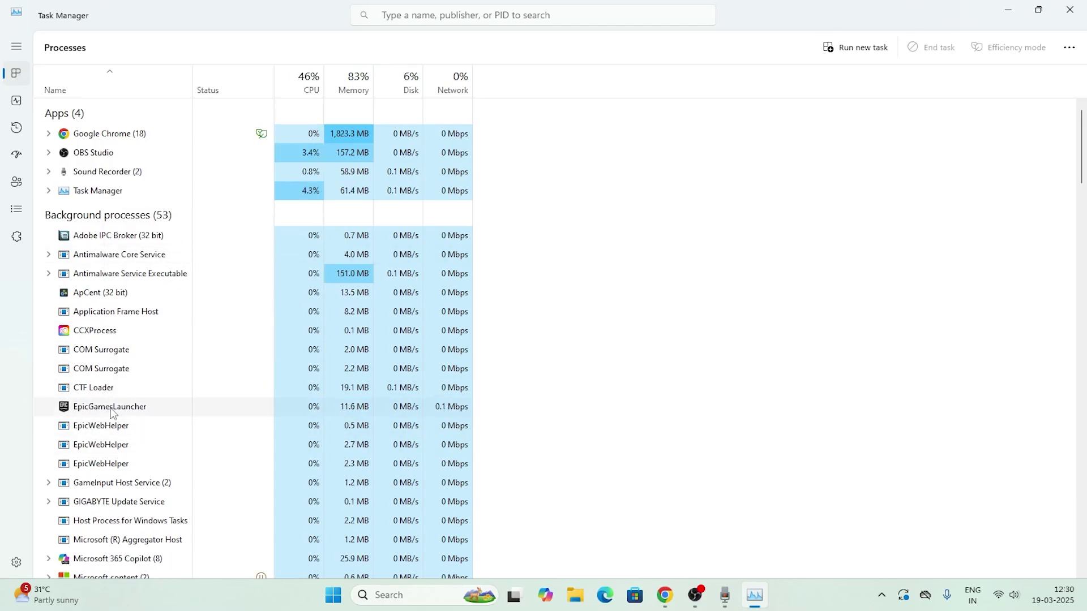
{"action": "right_click", "coordinate": [115, 407]}
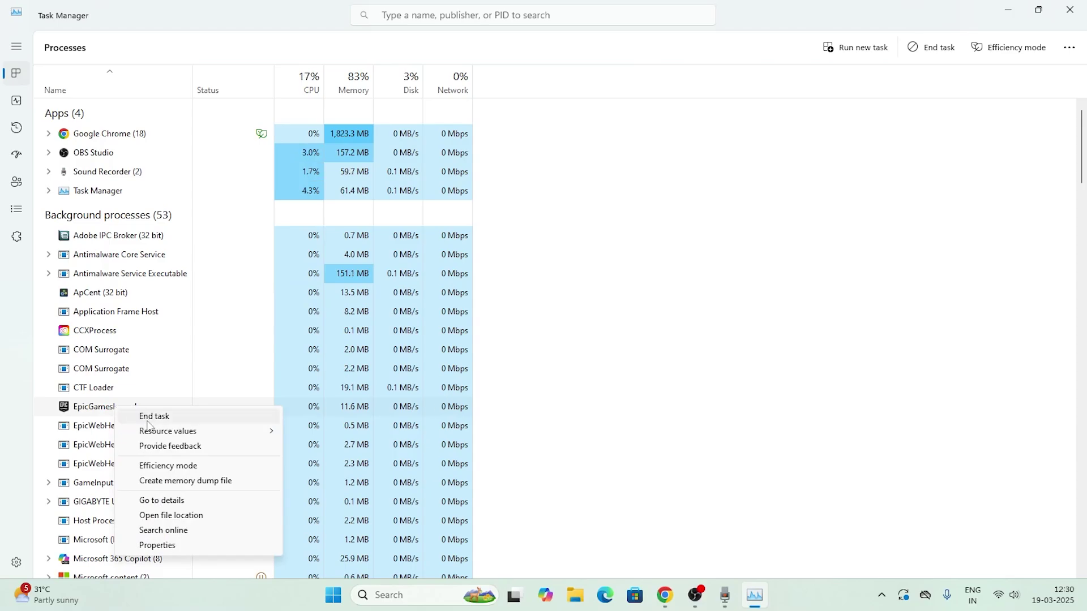
{"action": "left_click", "coordinate": [151, 424]}
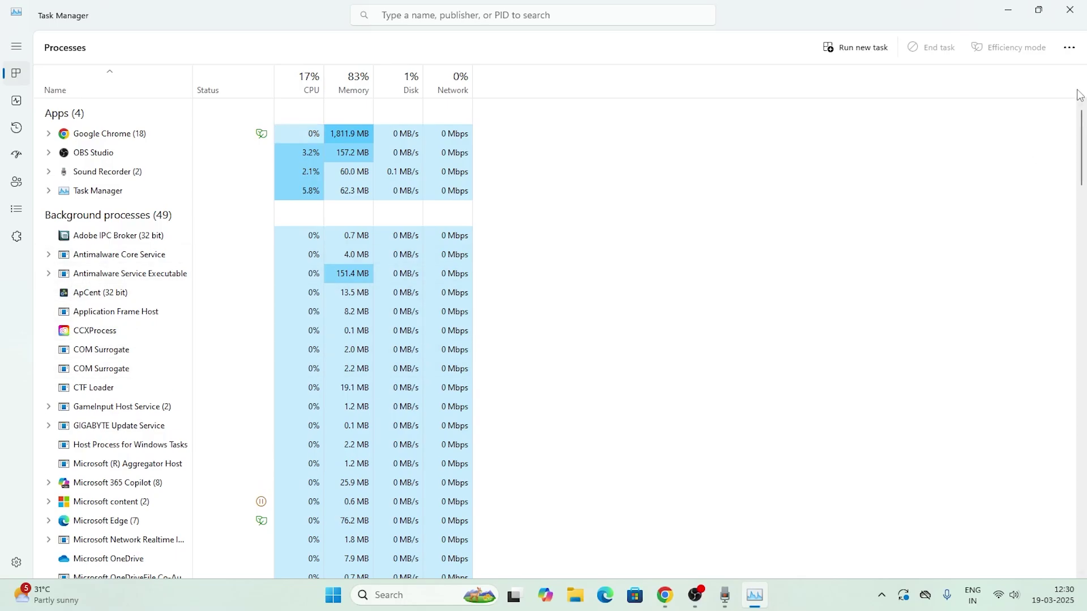
{"action": "left_click", "coordinate": [1073, 16]}
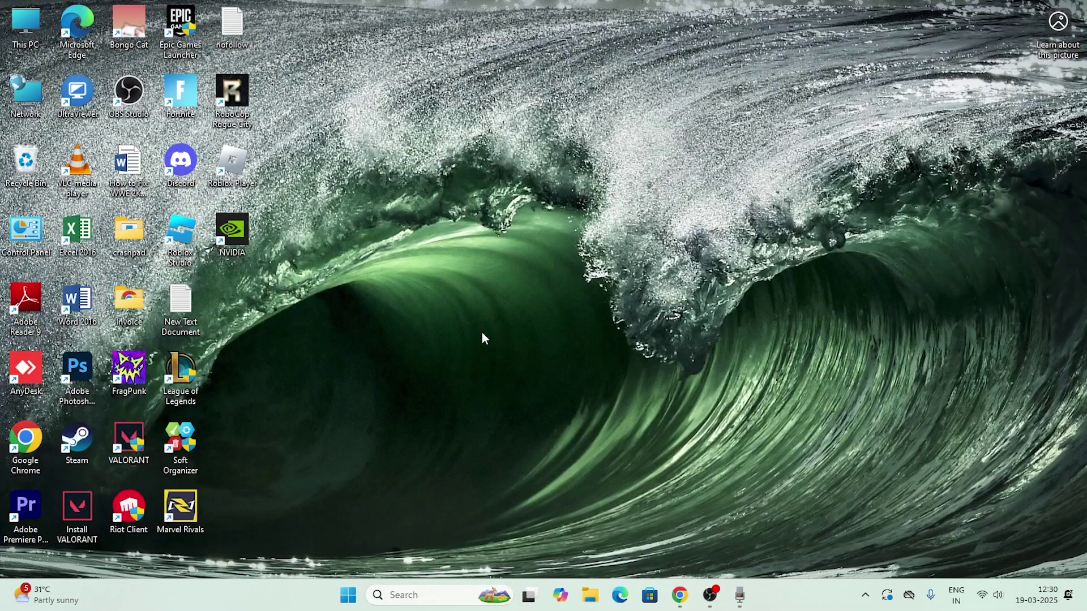
Launch System Configuration by running the command msconfig from the Run dialog
{"action": "left_click", "coordinate": [400, 587]}
{"action": "type", "text": "run"}
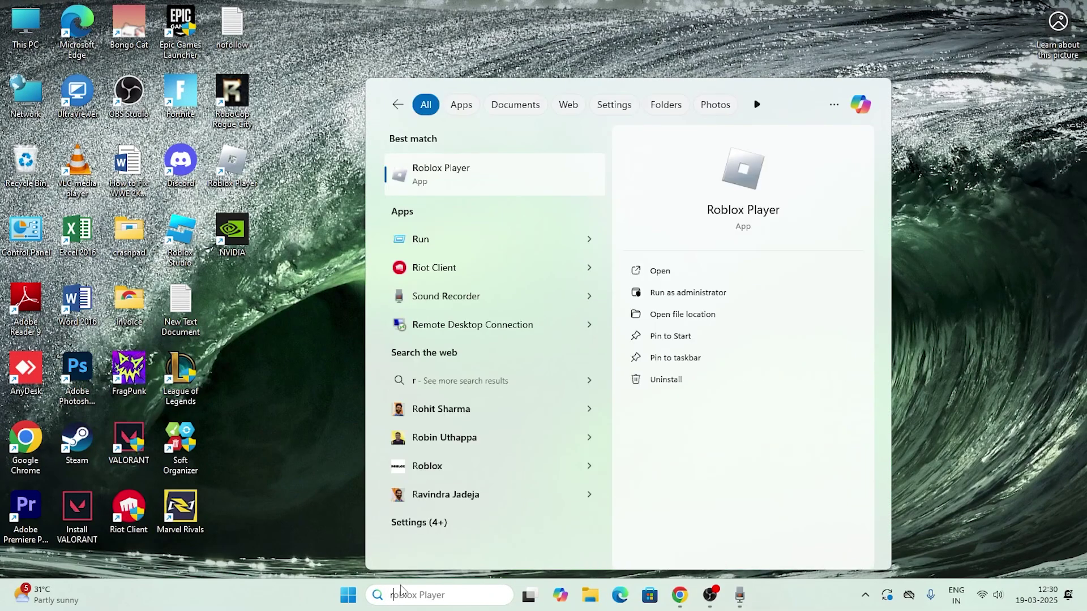
{"action": "left_click", "coordinate": [422, 185]}
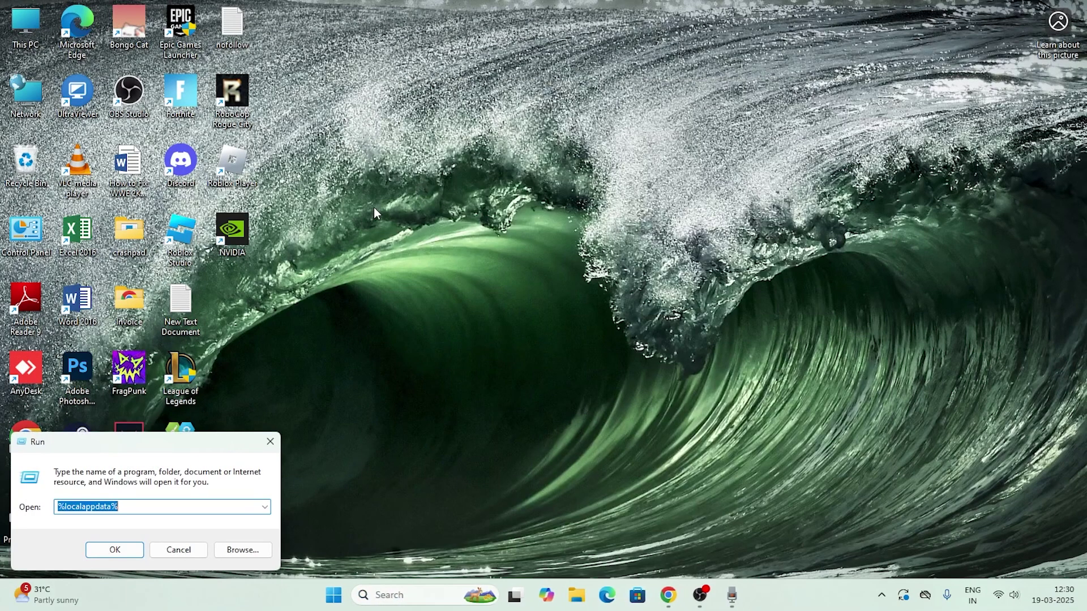
{"action": "left_click_drag", "start_coordinate": [197, 451], "coordinate": [572, 121]}
{"action": "left_click", "coordinate": [537, 179]}
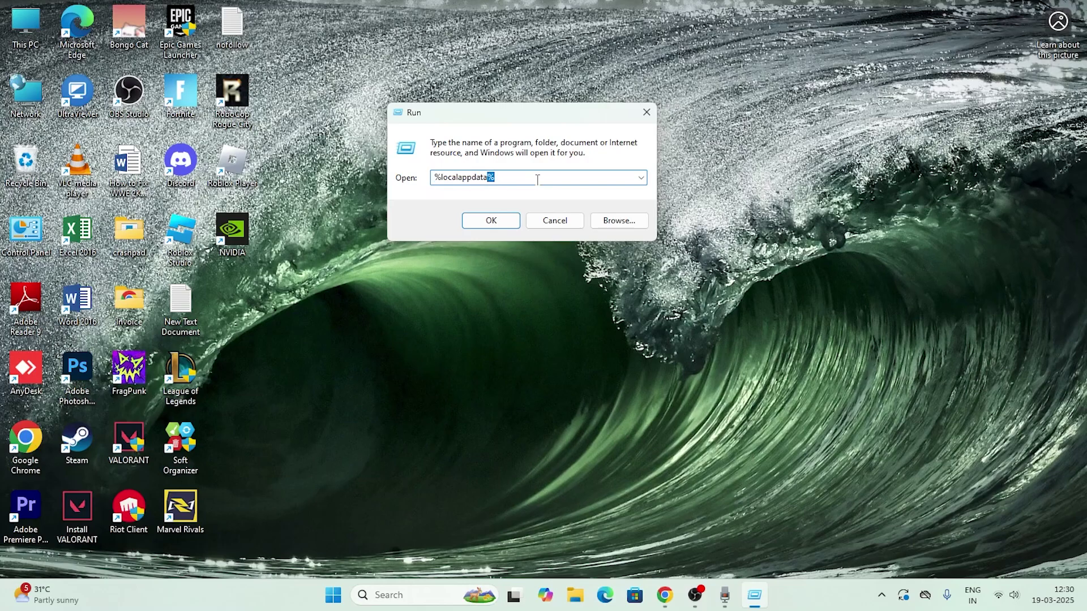
{"action": "left_click_drag", "start_coordinate": [537, 180], "coordinate": [392, 186]}
{"action": "key", "text": "BackSpace"}
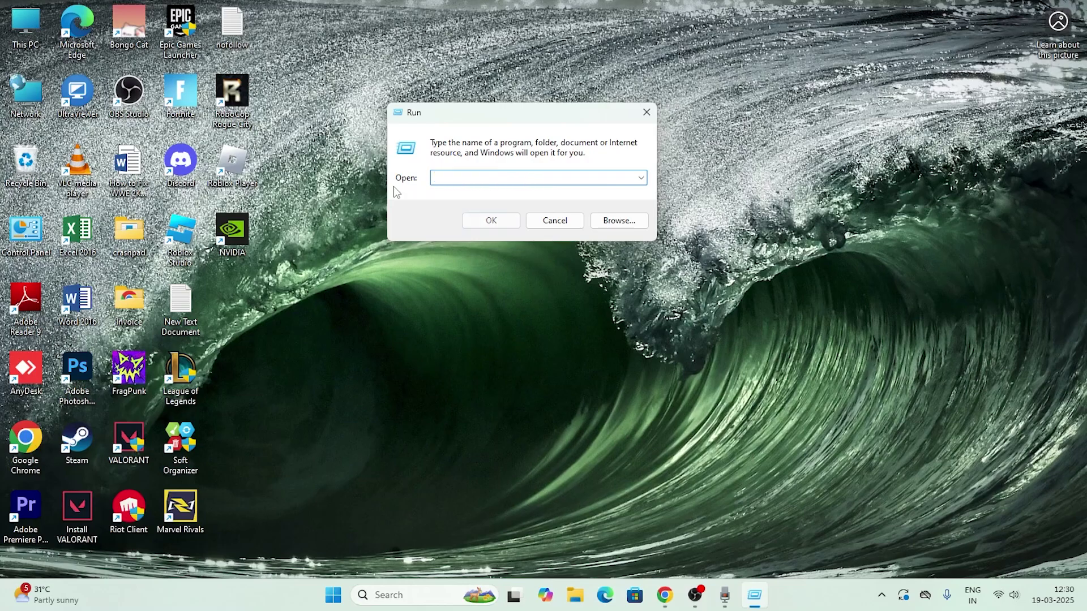
{"action": "type", "text": "ms"}
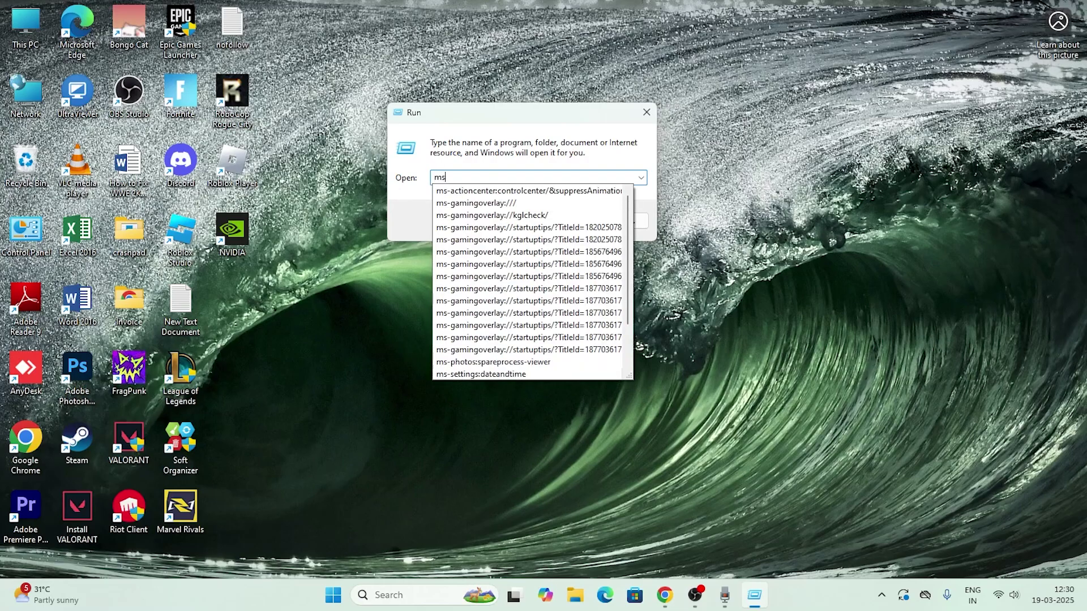
{"action": "type", "text": "config"}
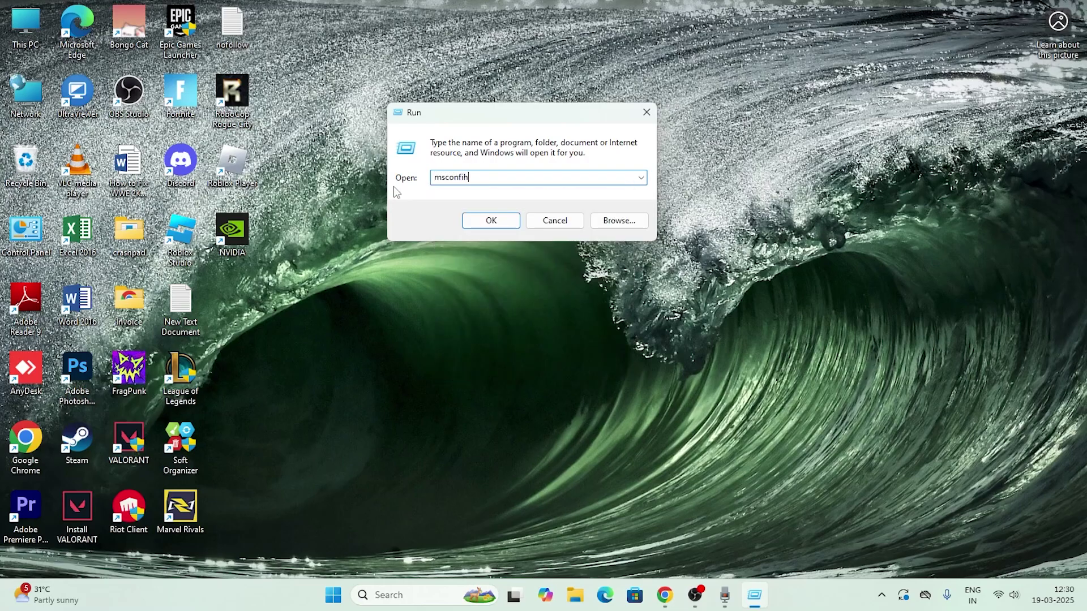
{"action": "key", "text": "BackSpace"}
{"action": "type", "text": "g"}
{"action": "key", "text": "ctrl+a"}
{"action": "key", "text": "Return"}
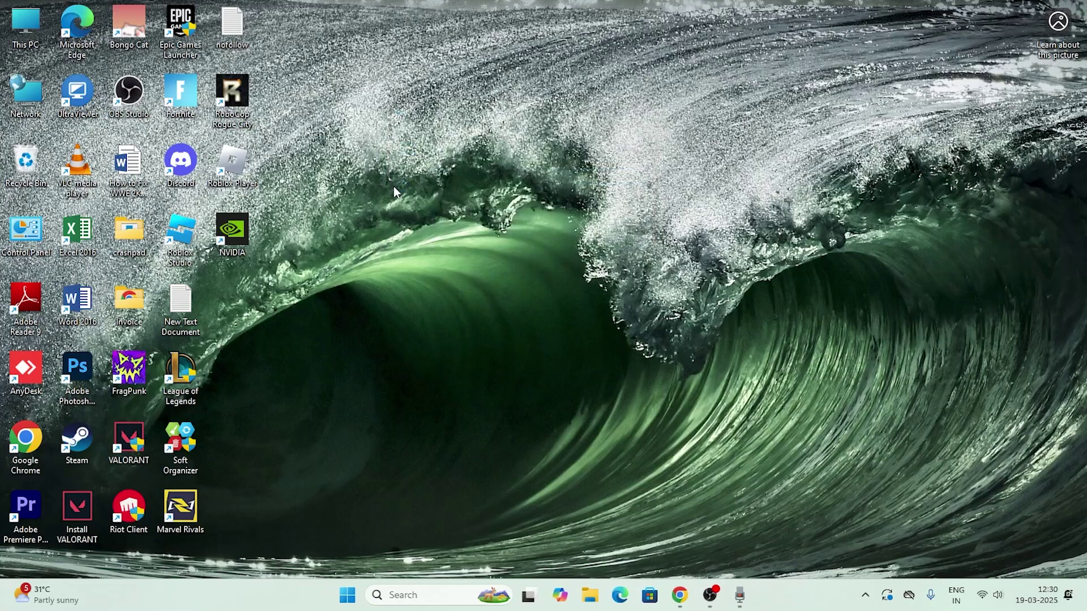
Hide all Microsoft services, disable all remaining services, and apply the change without restarting the computer
{"action": "left_click", "coordinate": [436, 191]}
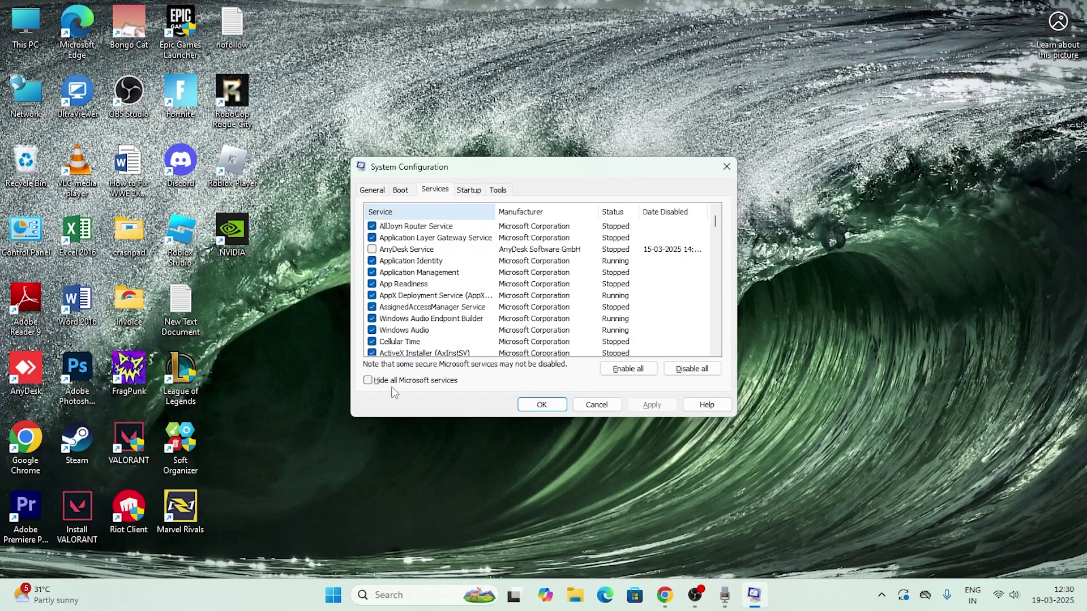
{"action": "left_click", "coordinate": [368, 381]}
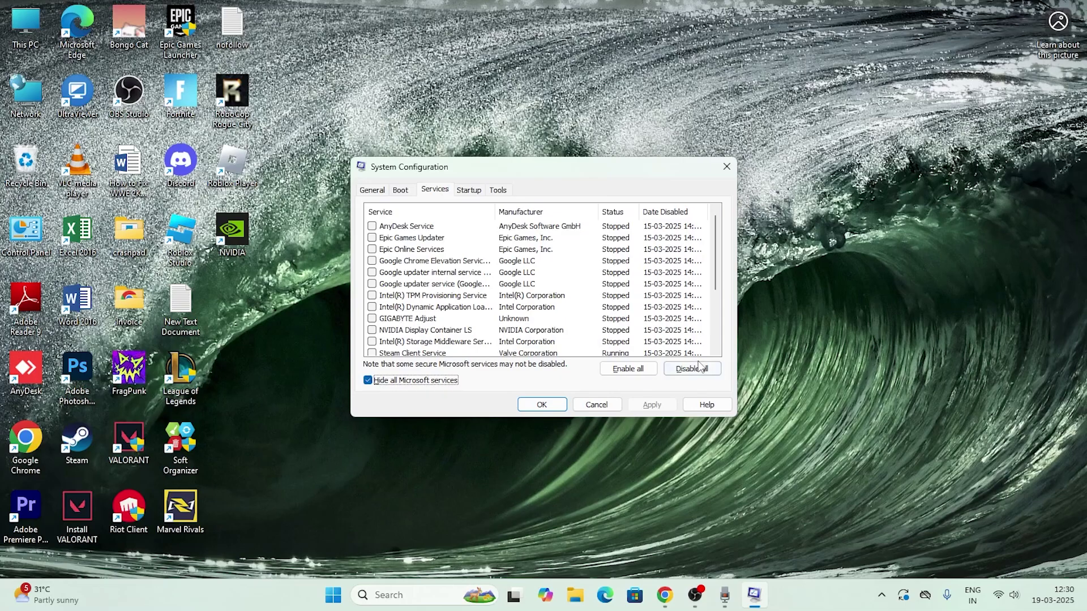
{"action": "left_click", "coordinate": [696, 371]}
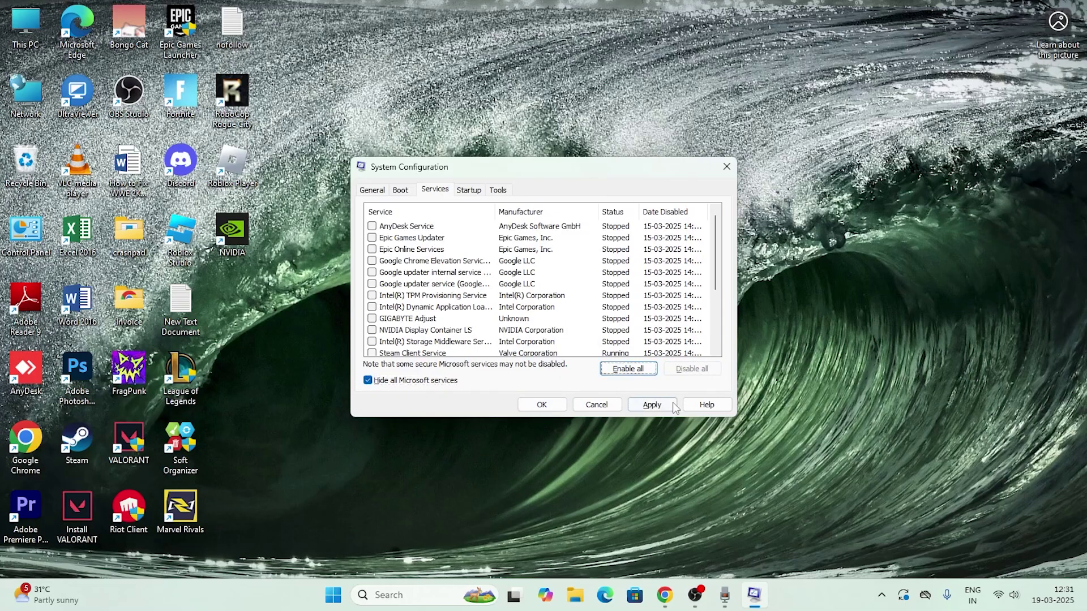
{"action": "left_click", "coordinate": [666, 407]}
{"action": "left_click", "coordinate": [549, 406]}
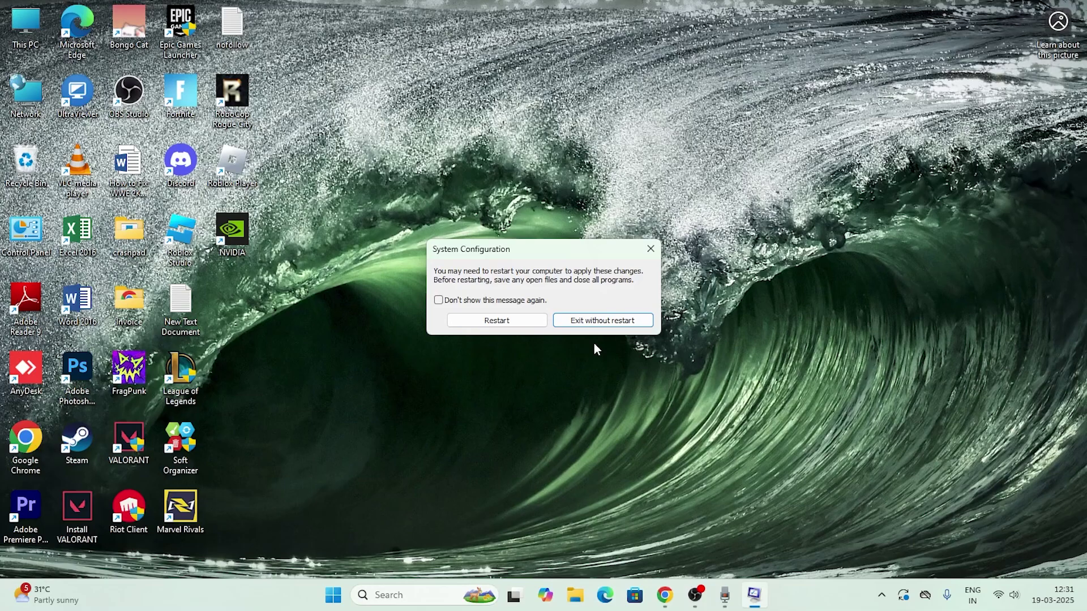
{"action": "left_click", "coordinate": [651, 249]}
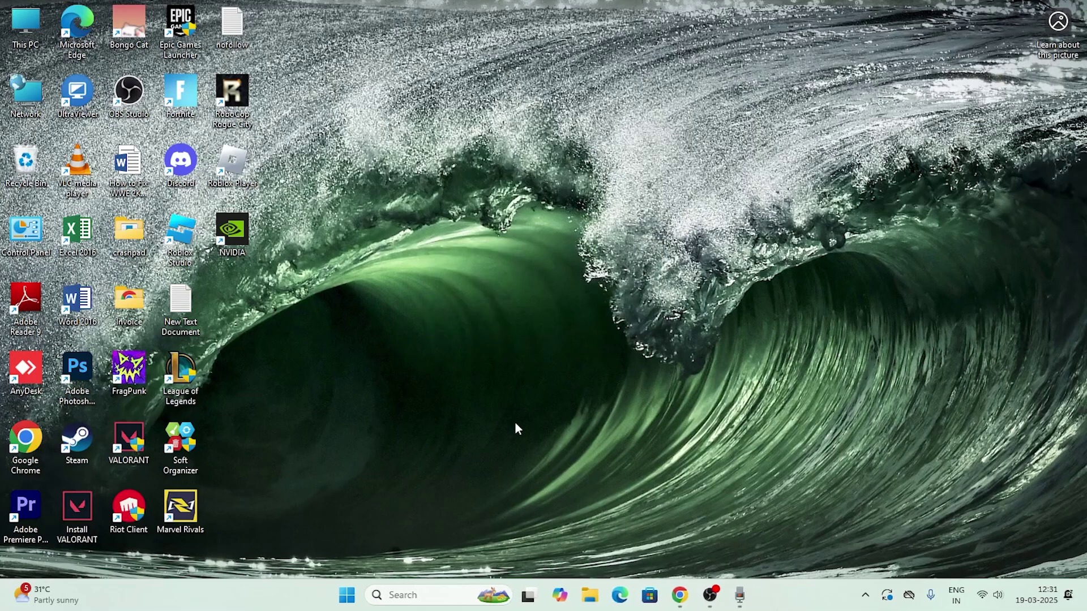
{"action": "left_click", "coordinate": [414, 591]}
{"action": "type", "text": "settings"}
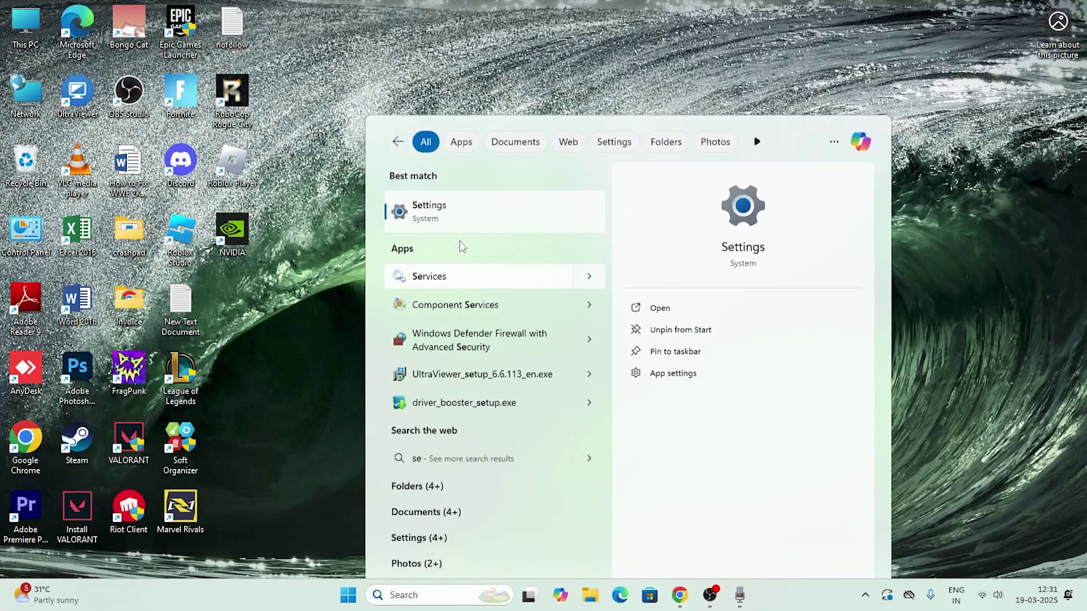
{"action": "key", "text": "Return"}
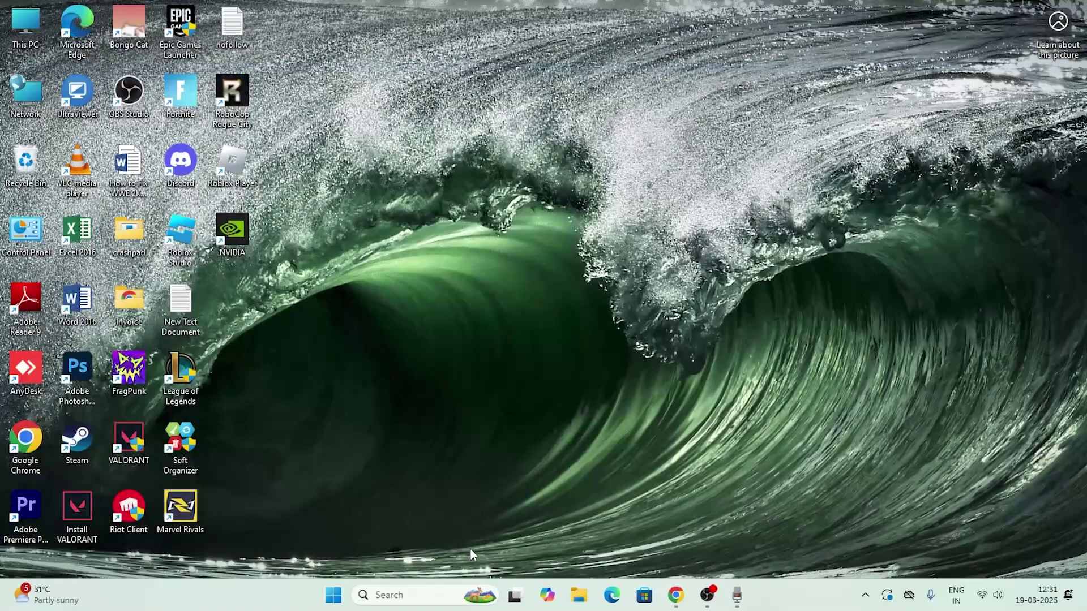
Run msconfig again and open the Startup apps list in a maximised Task Manager from System Configuration
{"action": "left_click", "coordinate": [399, 595]}
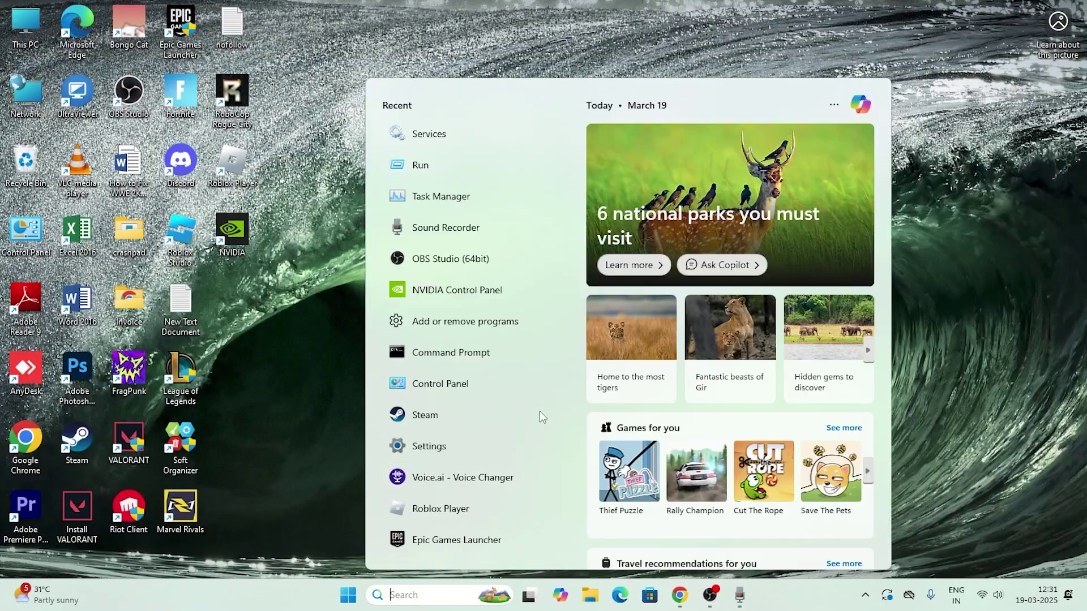
{"action": "left_click", "coordinate": [451, 173]}
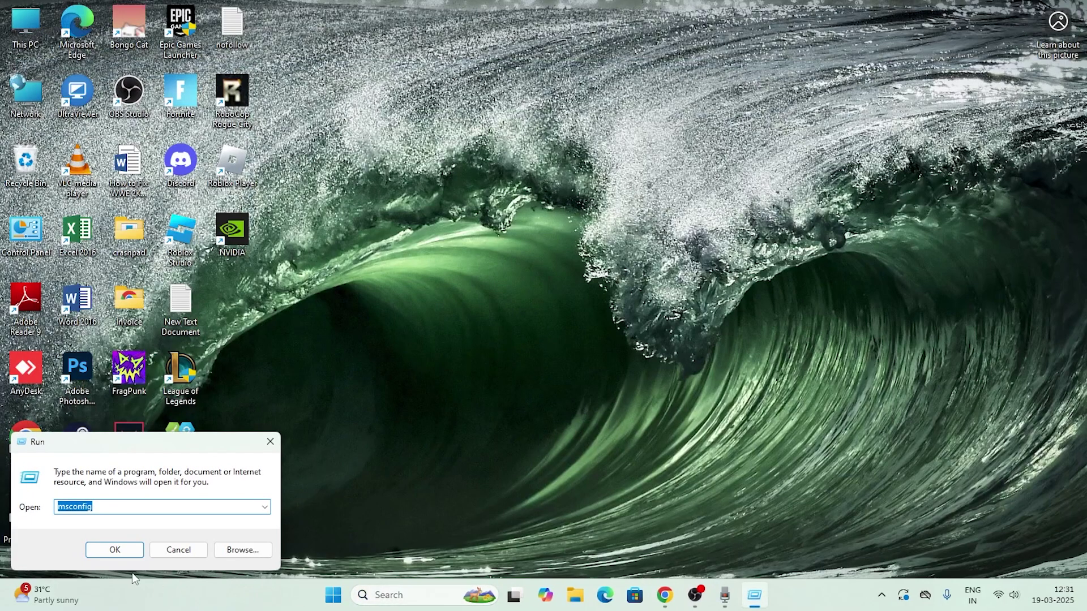
{"action": "key", "text": "Return"}
{"action": "left_click", "coordinate": [434, 190]}
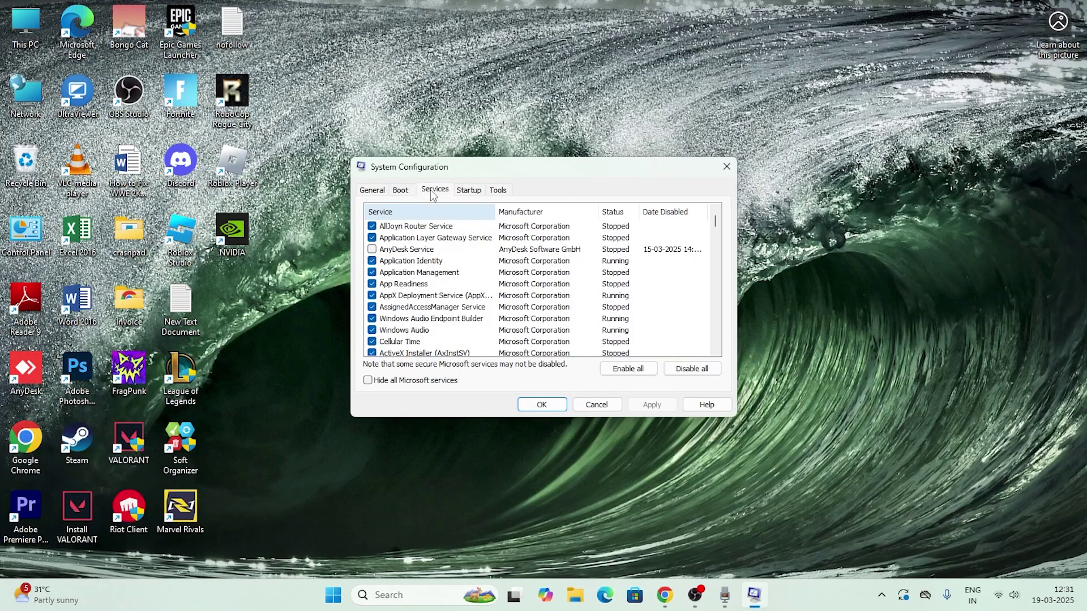
{"action": "left_click", "coordinate": [465, 191]}
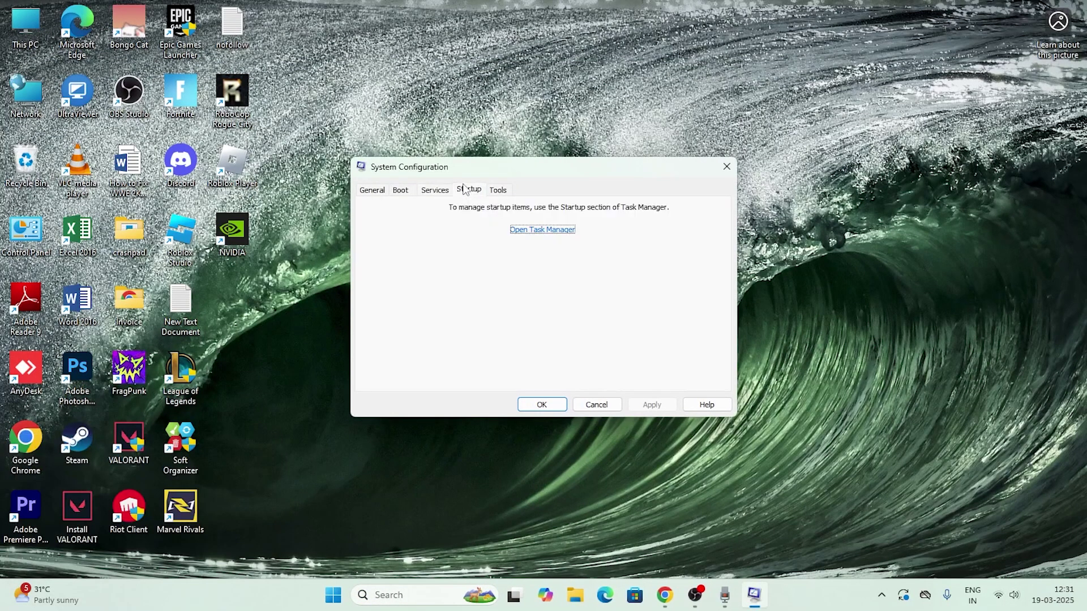
{"action": "left_click", "coordinate": [541, 230]}
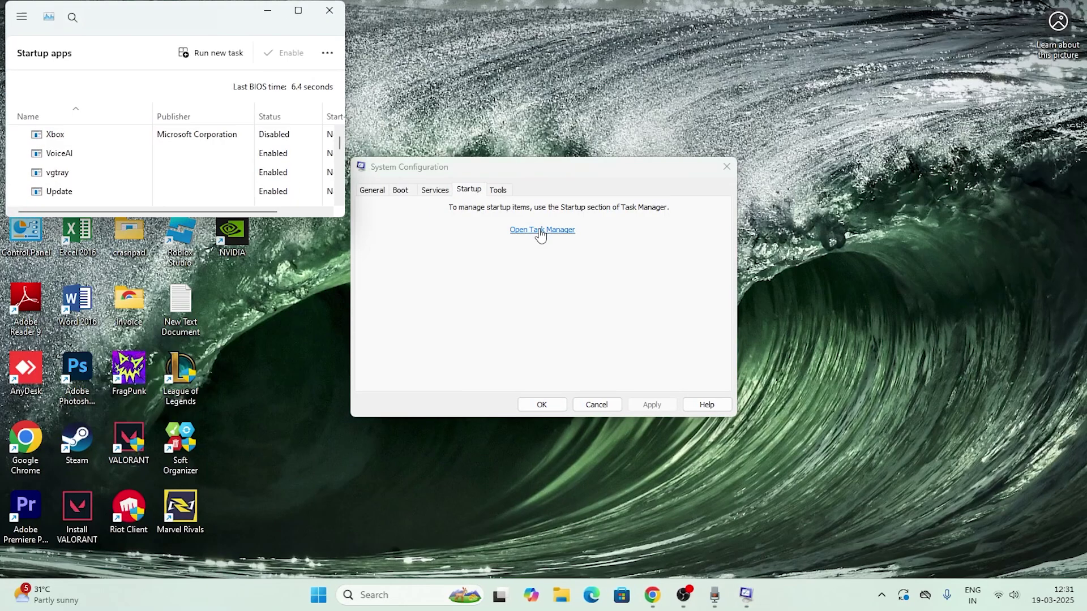
{"action": "left_click", "coordinate": [295, 11]}
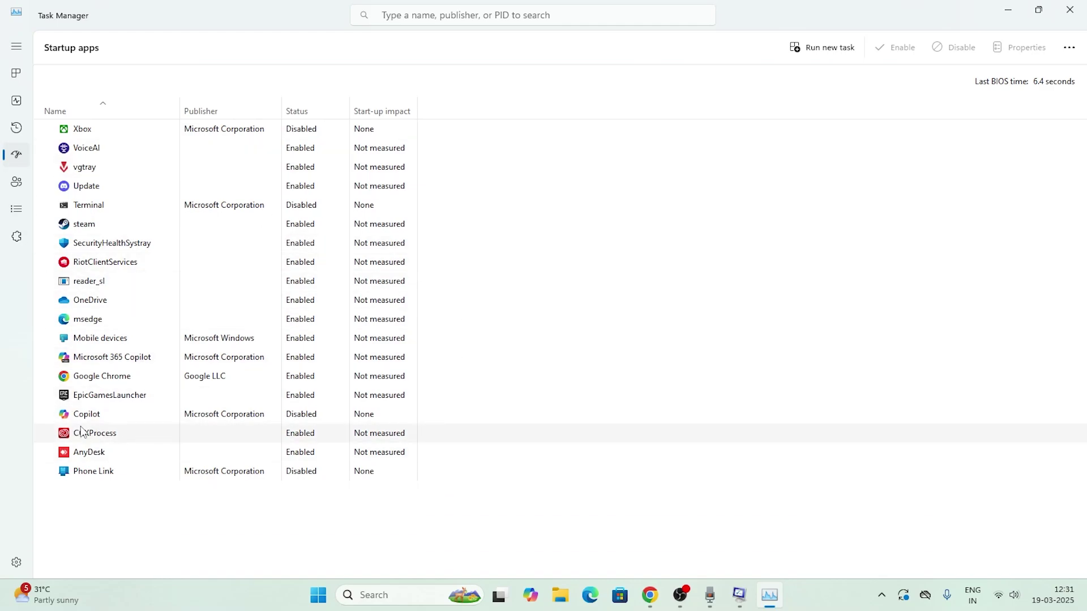
Disable the AnyDesk and Update startup apps, and close Task Manager and System Configuration
{"action": "right_click", "coordinate": [308, 457]}
{"action": "left_click", "coordinate": [326, 460]}
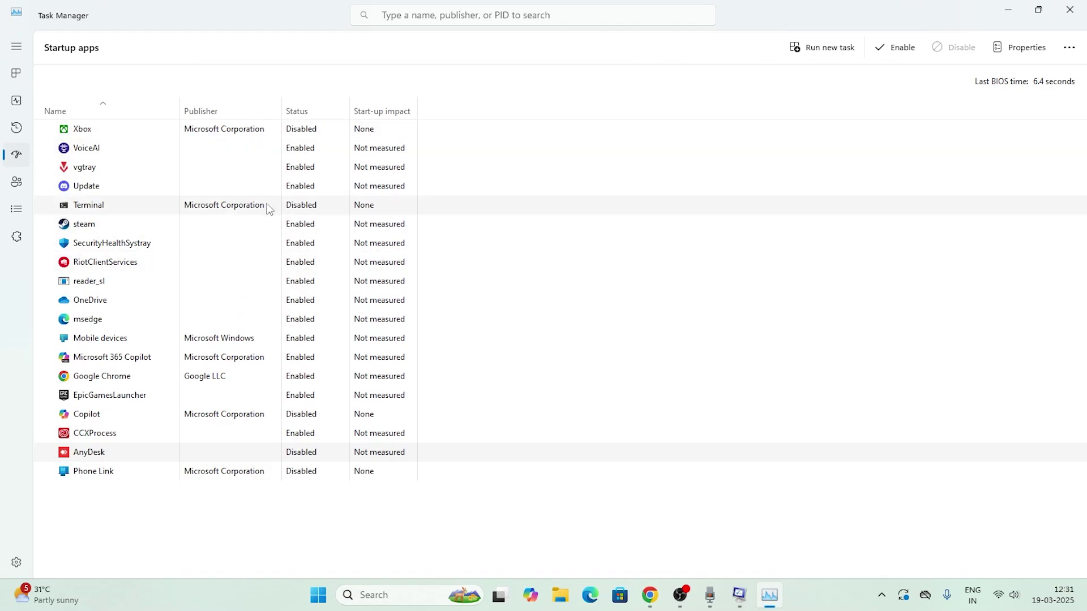
{"action": "right_click", "coordinate": [313, 189]}
{"action": "left_click", "coordinate": [331, 197]}
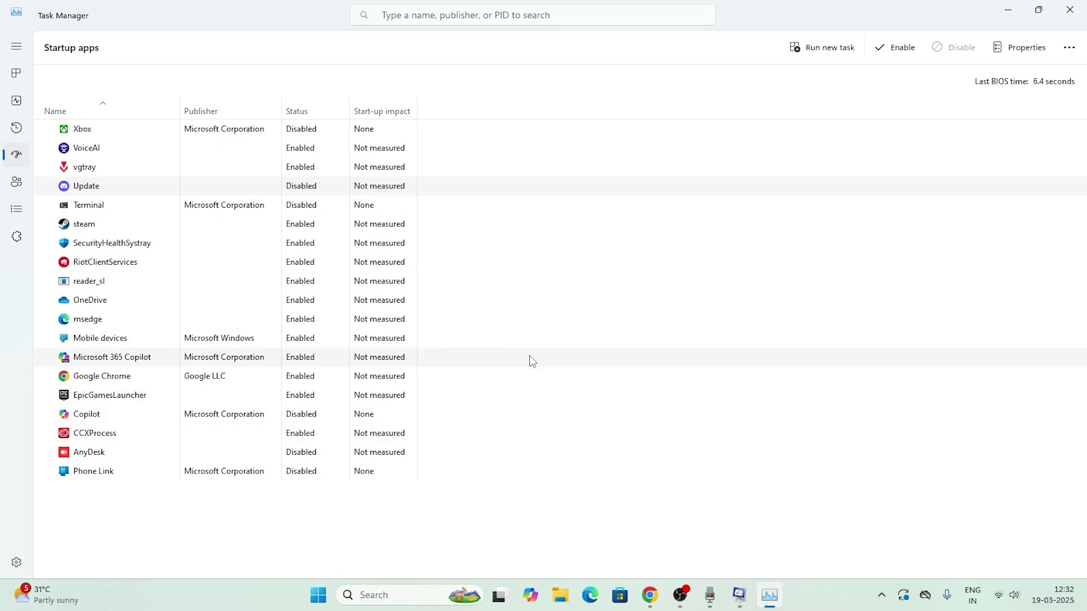
{"action": "left_click", "coordinate": [1070, 9]}
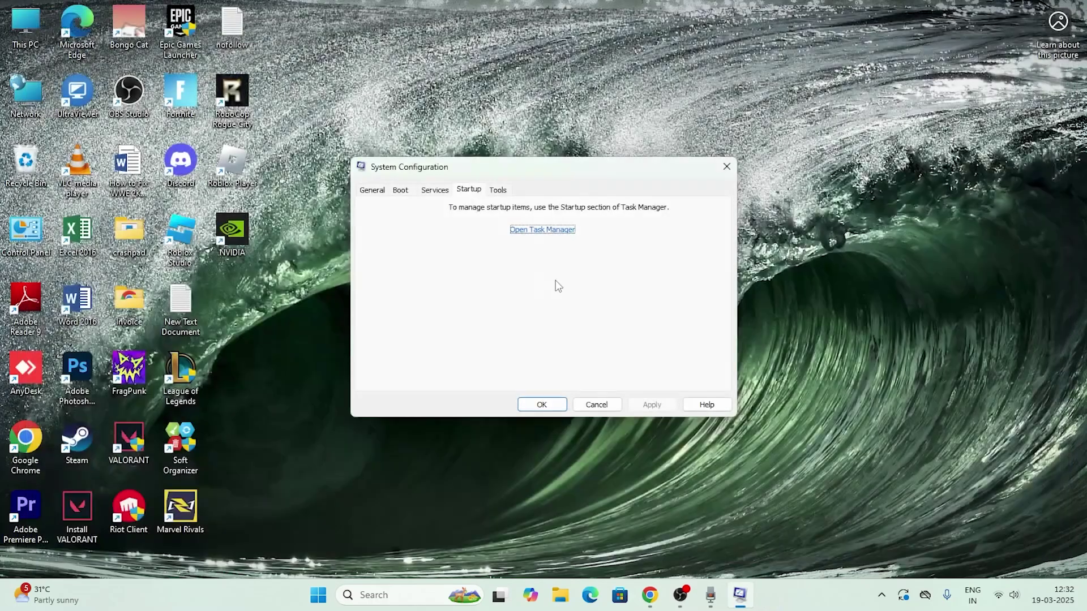
{"action": "left_click", "coordinate": [719, 167]}
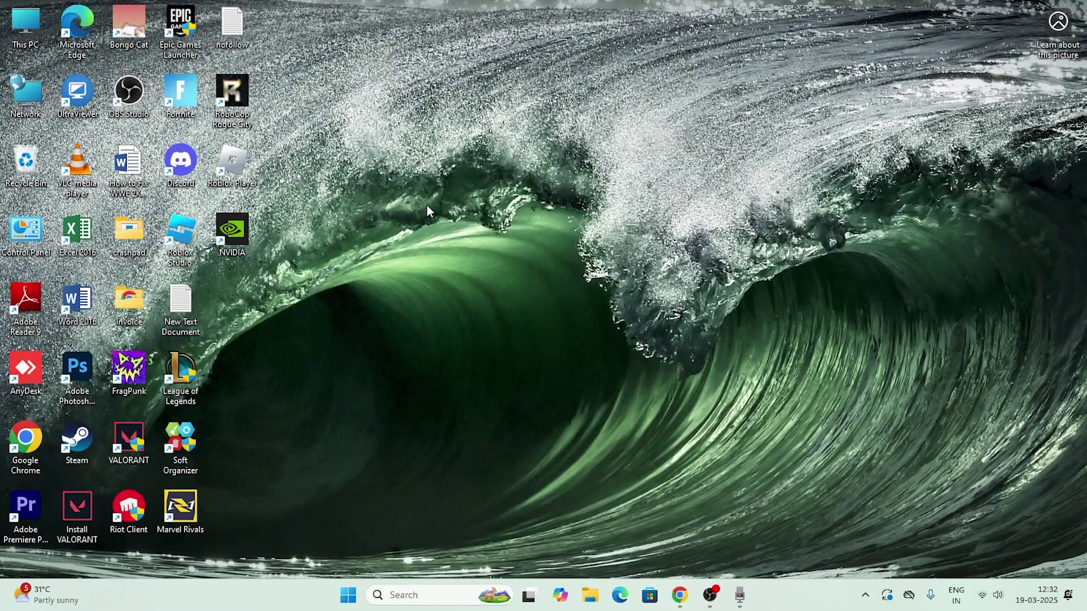
Open Defragment and Optimise Drives and optimise the C: solid state drive
{"action": "left_click", "coordinate": [403, 598]}
{"action": "type", "text": "def"}
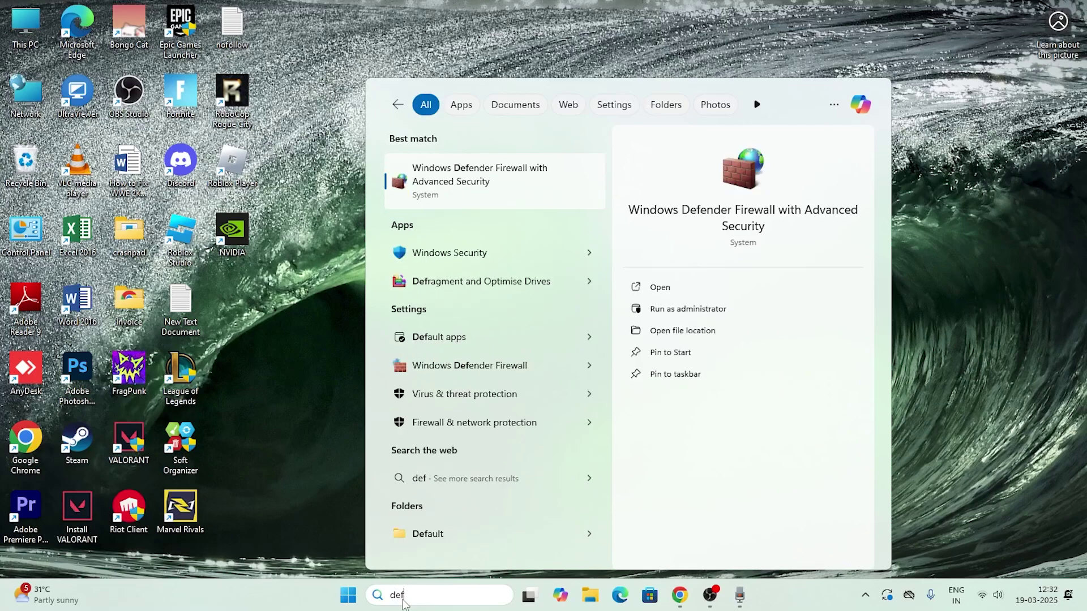
{"action": "left_click", "coordinate": [499, 291]}
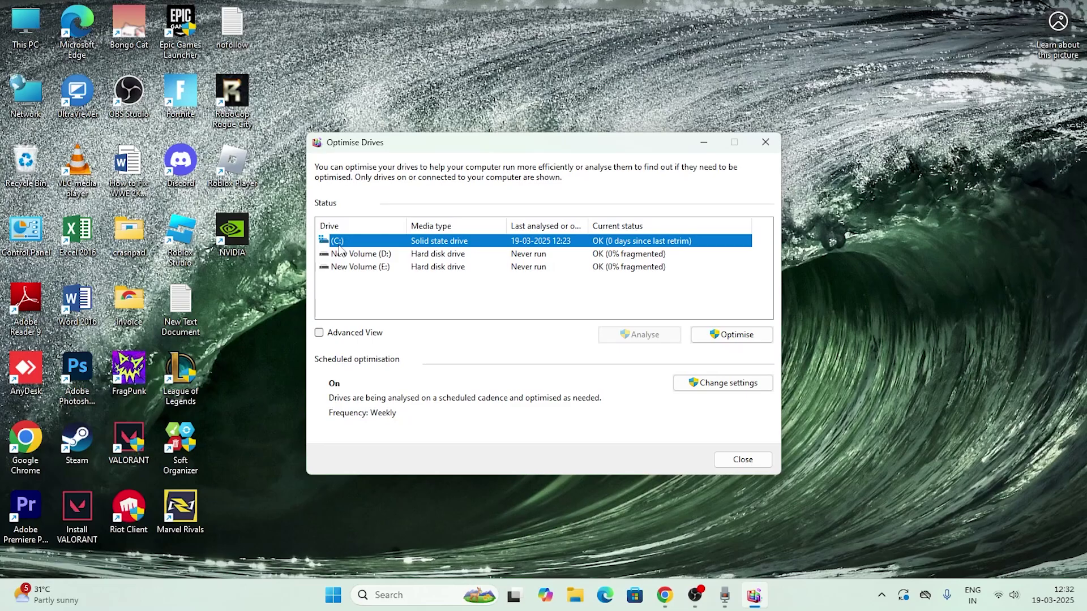
{"action": "left_click", "coordinate": [737, 337]}
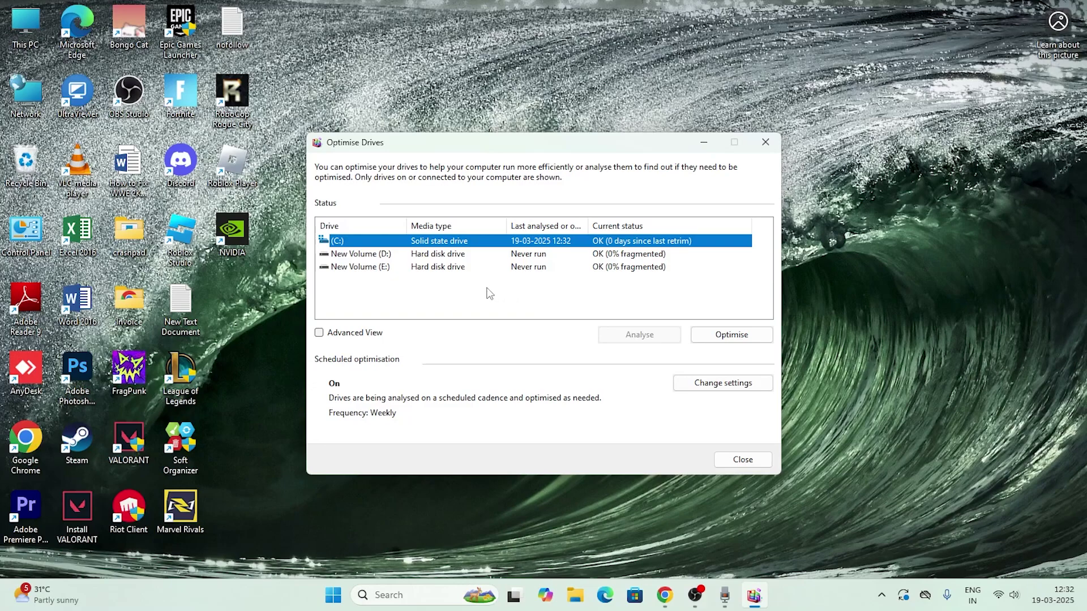
Start optimising the New Volume (D:) hard disk drive, stop the run, and close Optimise Drives
{"action": "left_click", "coordinate": [372, 256]}
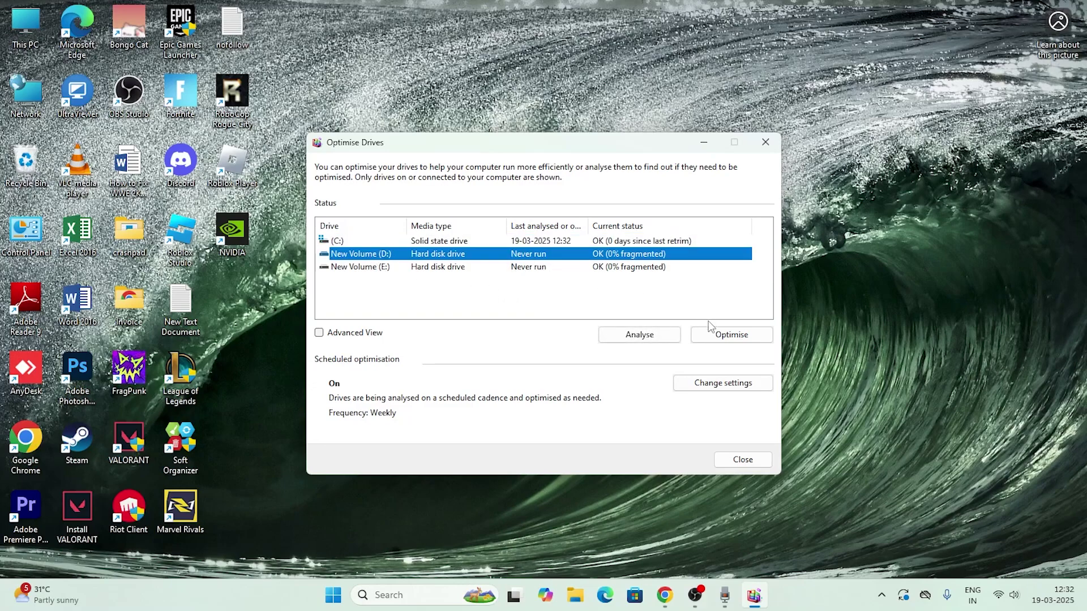
{"action": "left_click", "coordinate": [729, 335]}
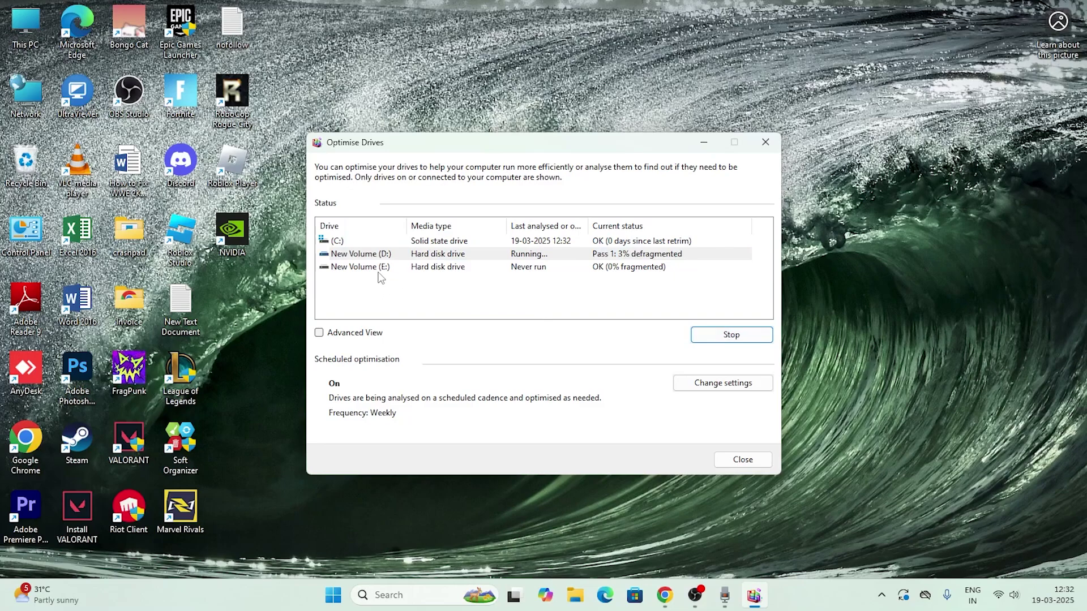
{"action": "left_click", "coordinate": [745, 337]}
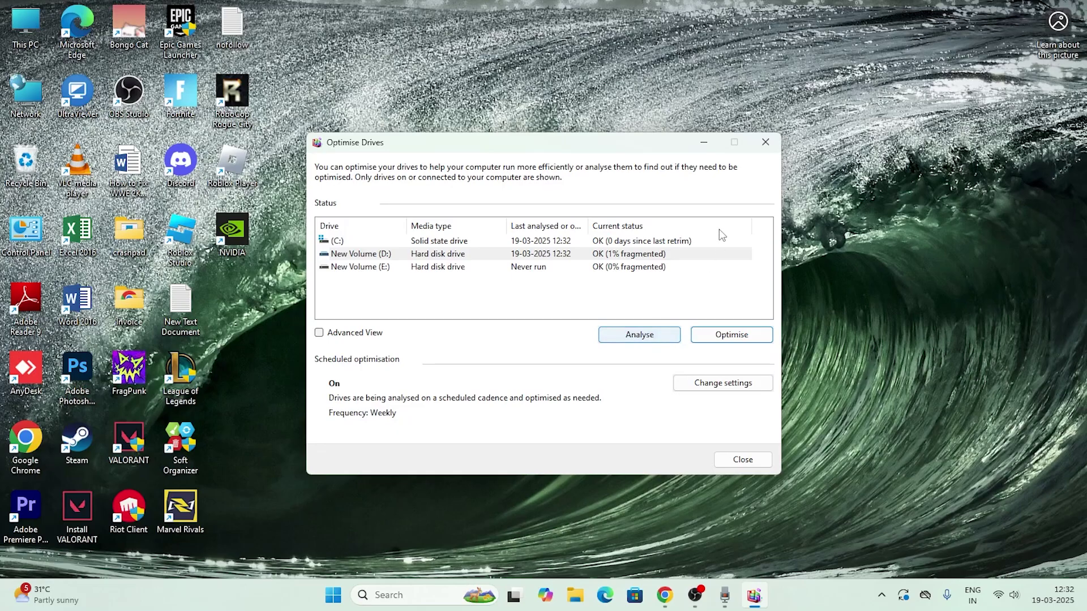
{"action": "left_click", "coordinate": [764, 146]}
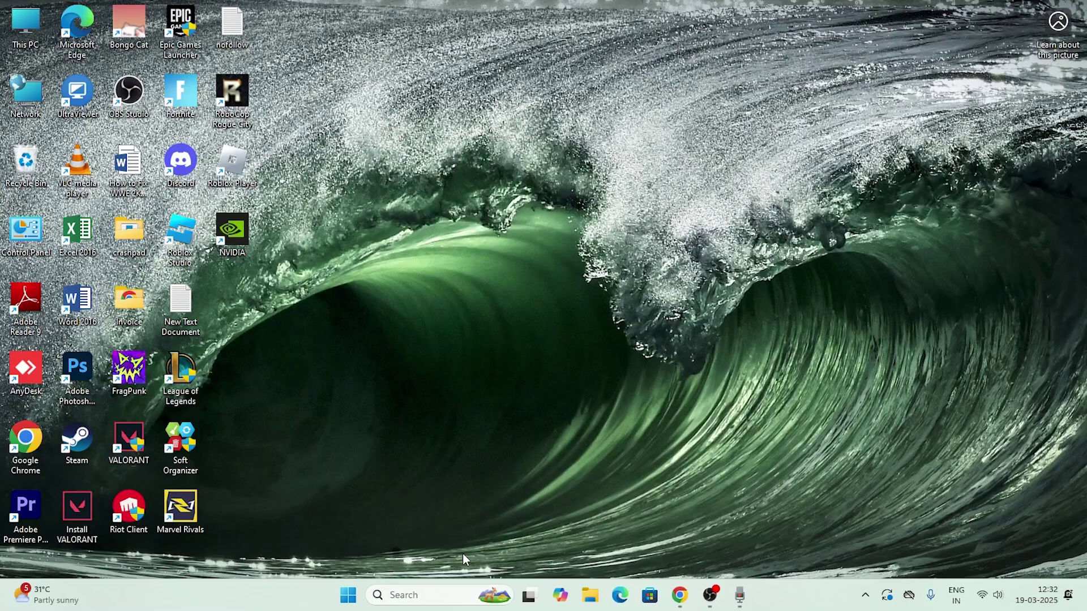
Search Windows for Run, open the Run dialog, and move it clear of the desktop icons
{"action": "left_click", "coordinate": [407, 599]}
{"action": "type", "text": "run"}
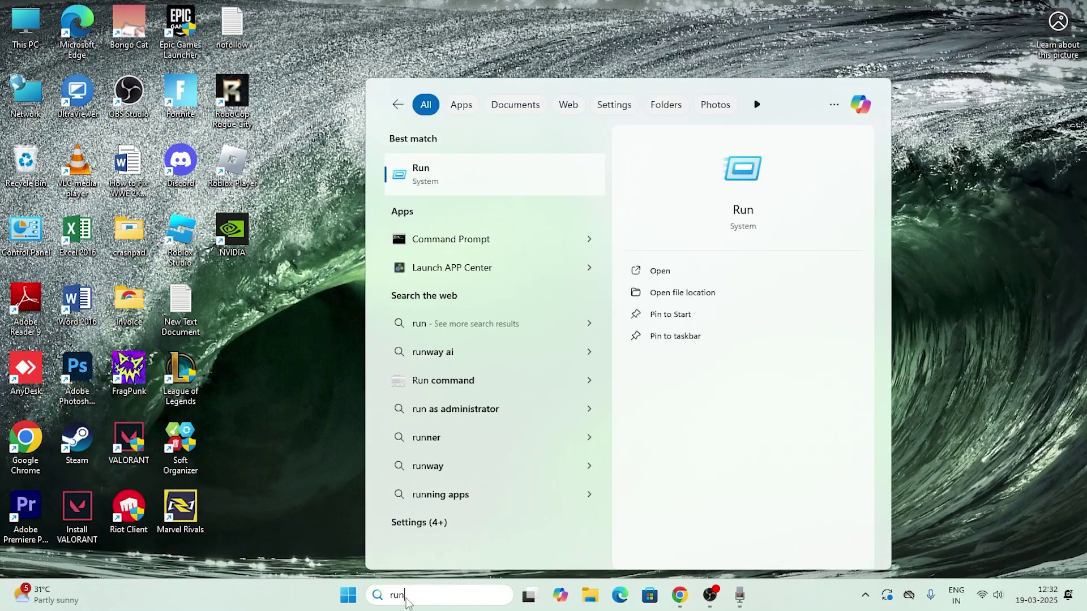
{"action": "left_click", "coordinate": [419, 181]}
{"action": "left_click_drag", "start_coordinate": [201, 447], "coordinate": [668, 133]}
{"action": "left_click", "coordinate": [622, 186]}
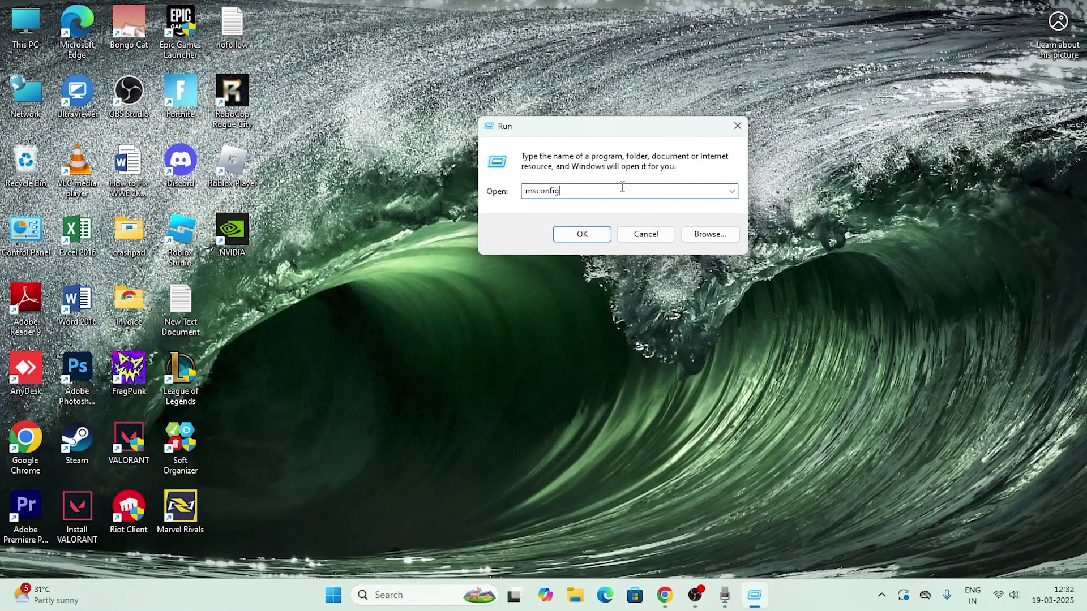
Replace the existing Run command with services.msc and run it to open Services
{"action": "key", "text": "BackSpace"}
{"action": "key", "text": "BackSpace"}
{"action": "key", "text": "BackSpace"}
{"action": "key", "text": "BackSpace"}
{"action": "key", "text": "BackSpace"}
{"action": "key", "text": "BackSpace"}
{"action": "key", "text": "BackSpace"}
{"action": "key", "text": "BackSpace"}
{"action": "type", "text": "ser"}
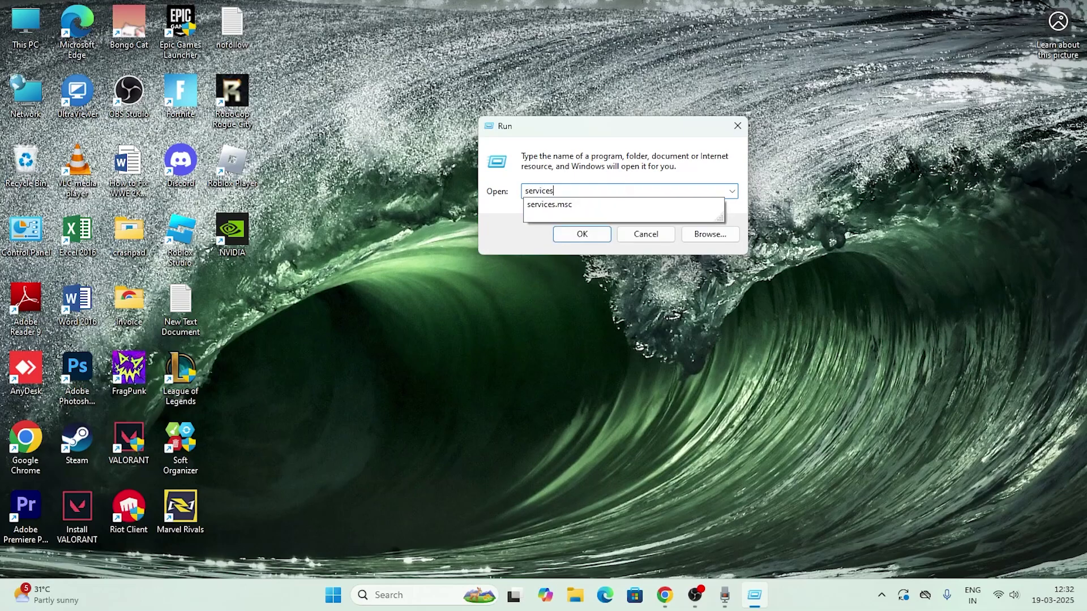
{"action": "type", "text": "vices"}
{"action": "key", "text": "Down"}
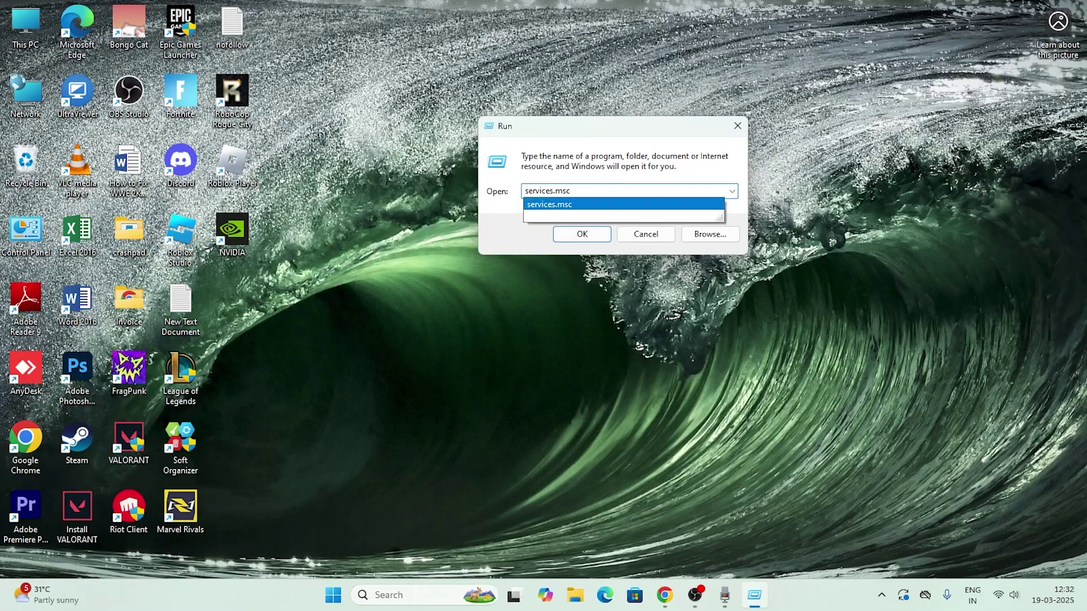
{"action": "key", "text": "Return"}
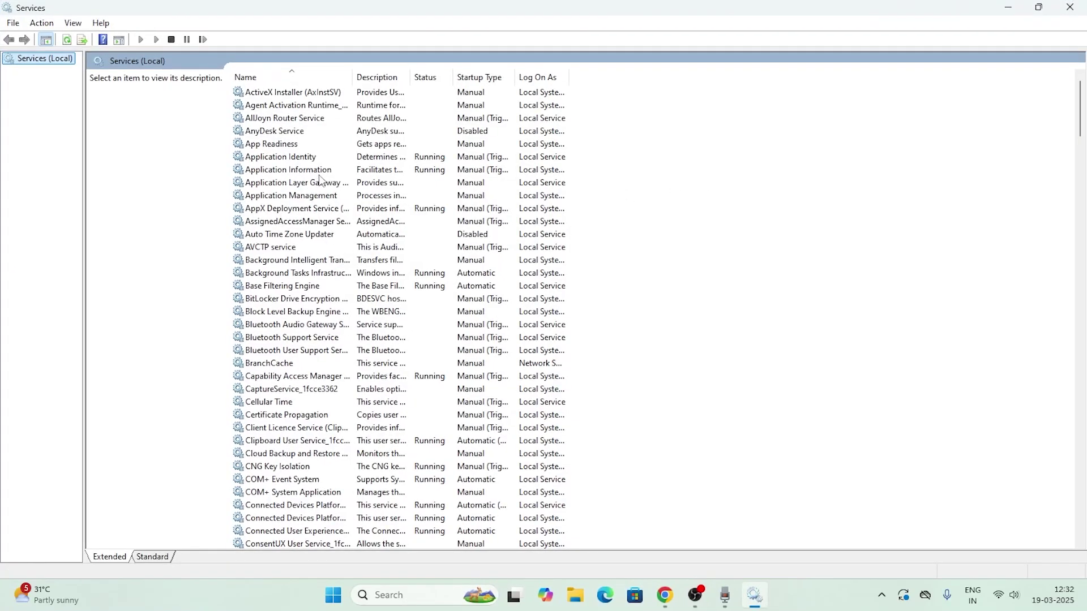
Find the SysMain service in the services list and open its properties
{"action": "scroll", "coordinate": [321, 180], "scroll_direction": "down", "scroll_amount": 19}
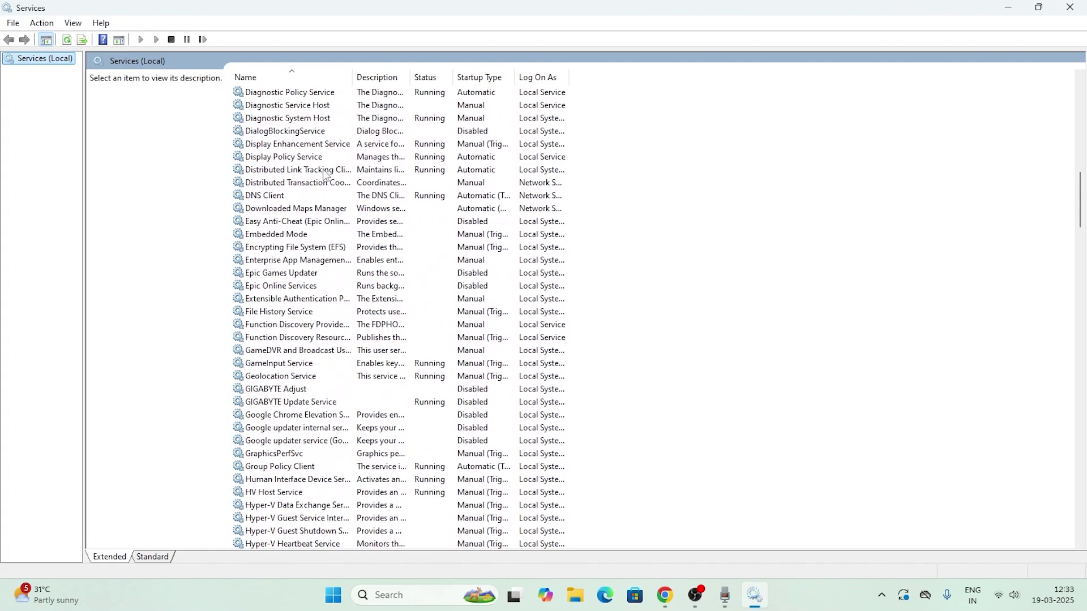
{"action": "scroll", "coordinate": [325, 175], "scroll_direction": "down", "scroll_amount": 20}
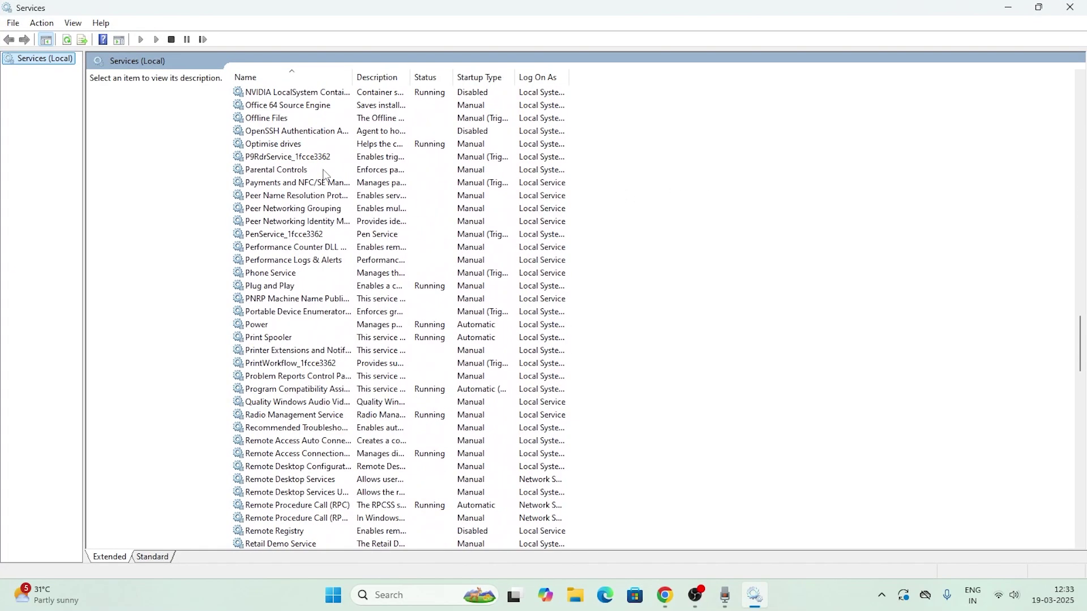
{"action": "scroll", "coordinate": [325, 175], "scroll_direction": "down", "scroll_amount": 11}
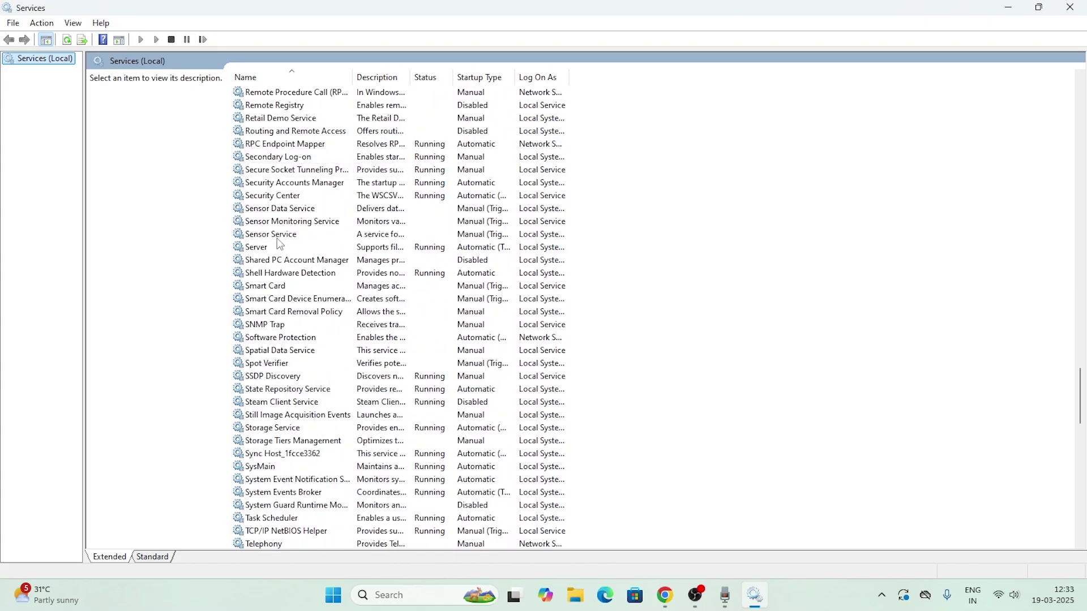
{"action": "scroll", "coordinate": [280, 243], "scroll_direction": "down", "scroll_amount": 1}
{"action": "scroll", "coordinate": [315, 221], "scroll_direction": "down", "scroll_amount": 3}
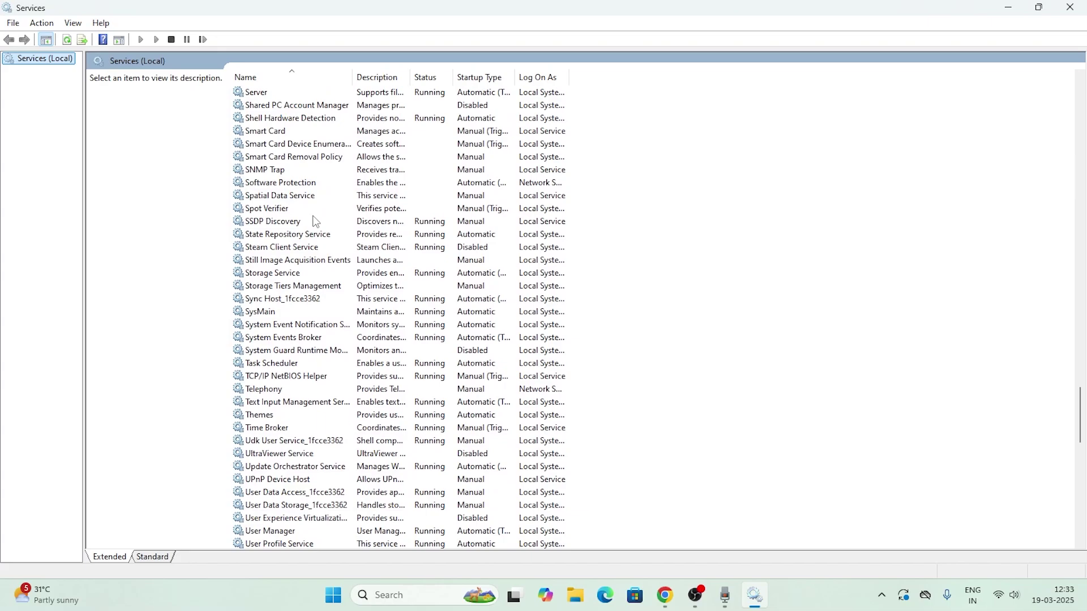
{"action": "left_click", "coordinate": [273, 315]}
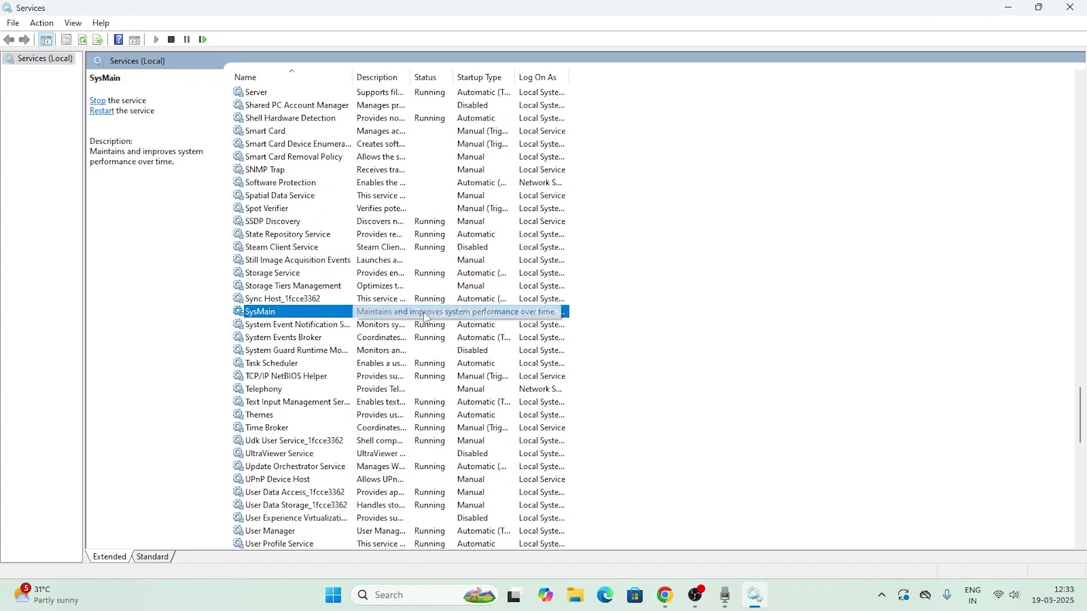
{"action": "right_click", "coordinate": [389, 317]}
{"action": "left_click", "coordinate": [425, 444]}
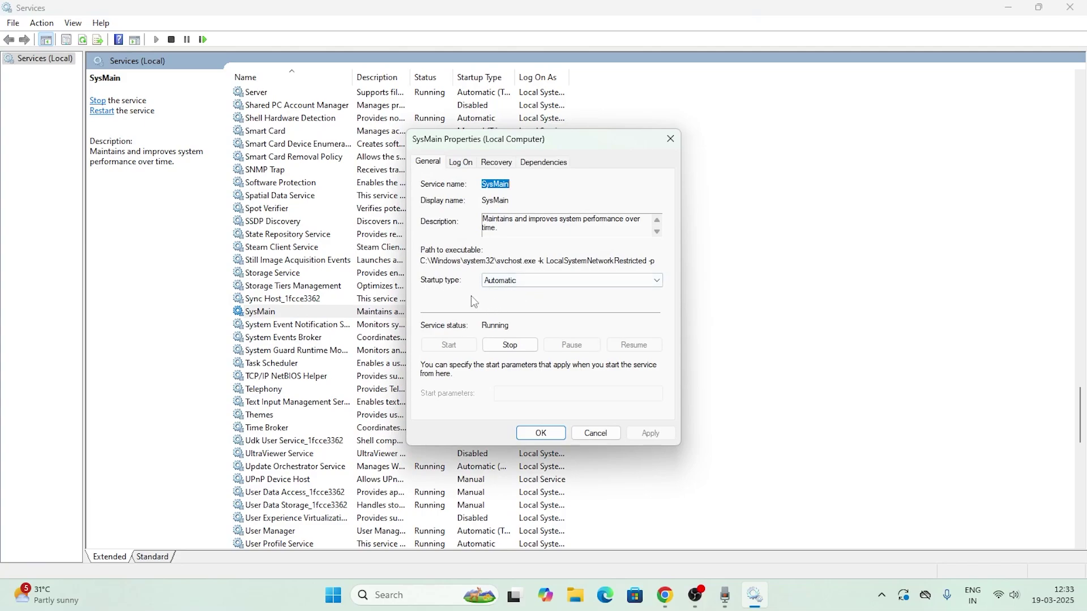
Stop the SysMain service, review its startup type options without choosing another, and start the service again
{"action": "left_click", "coordinate": [511, 348]}
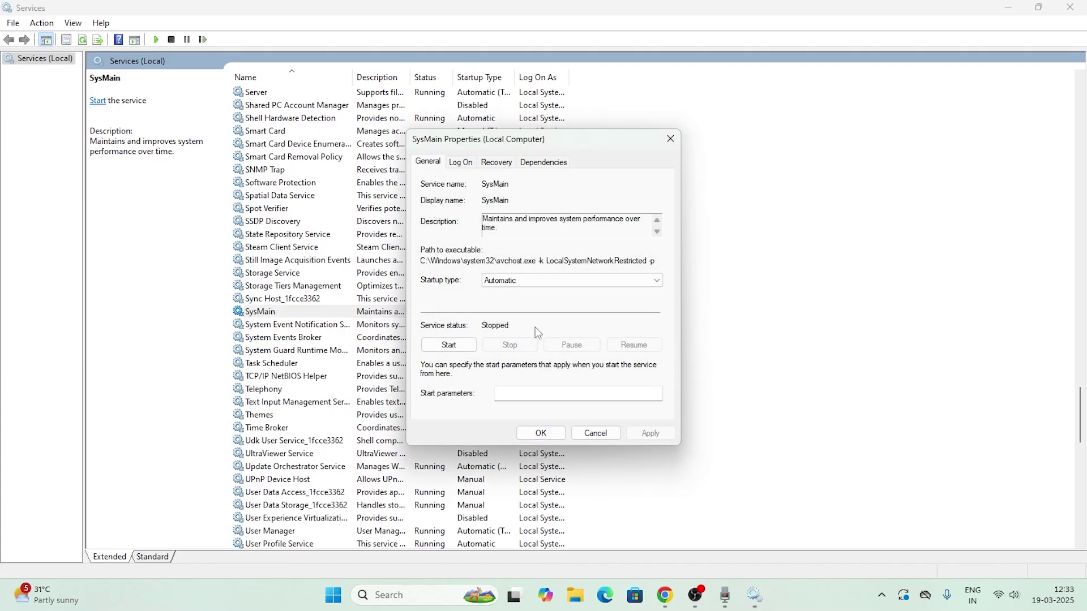
{"action": "left_click", "coordinate": [526, 283]}
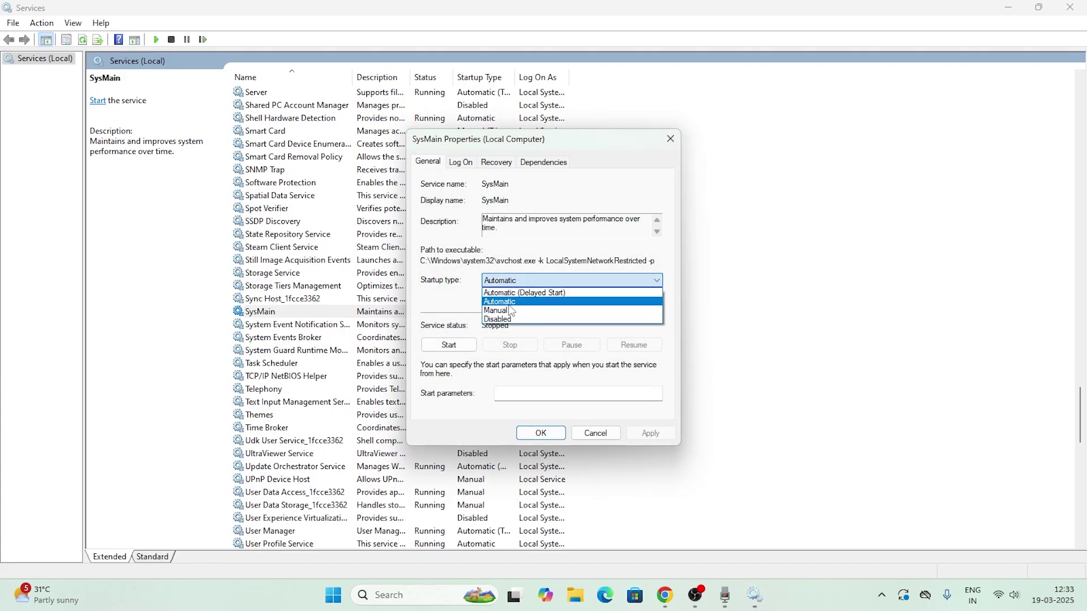
{"action": "left_click", "coordinate": [437, 303]}
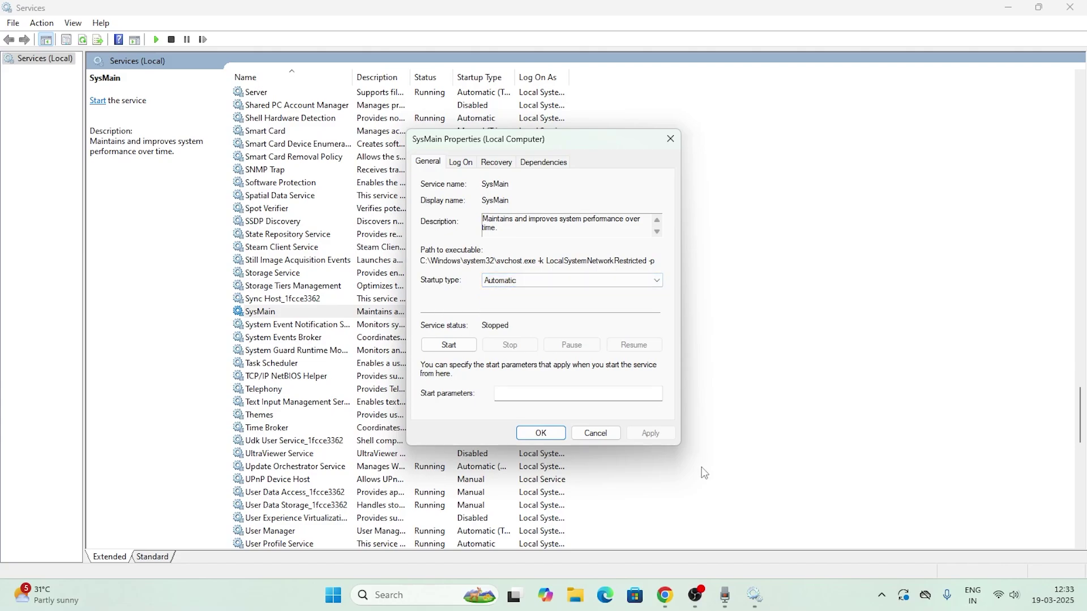
{"action": "left_click", "coordinate": [511, 280]}
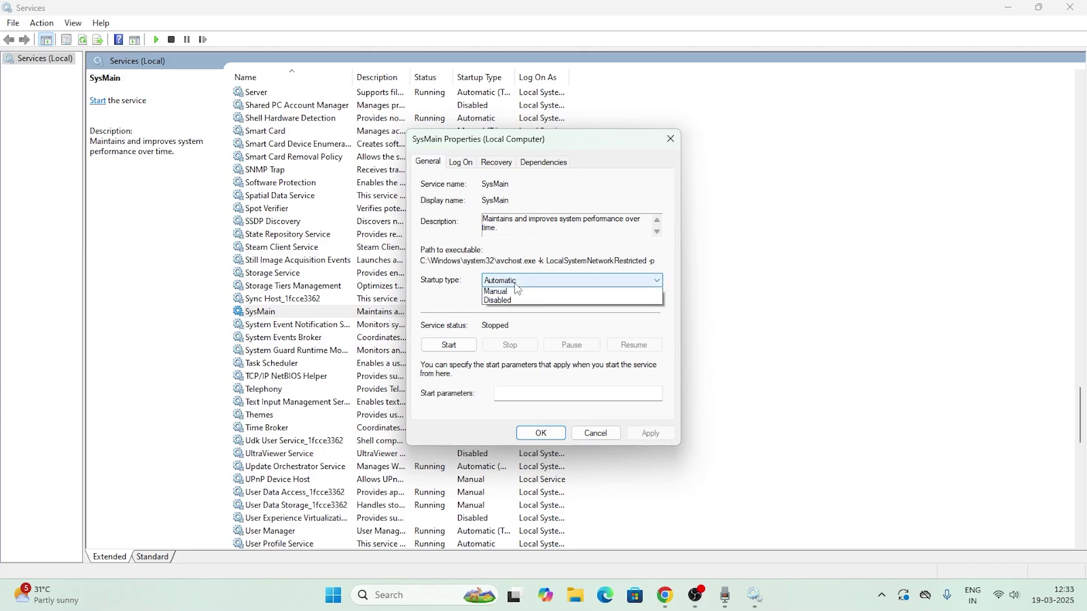
{"action": "left_click", "coordinate": [429, 302]}
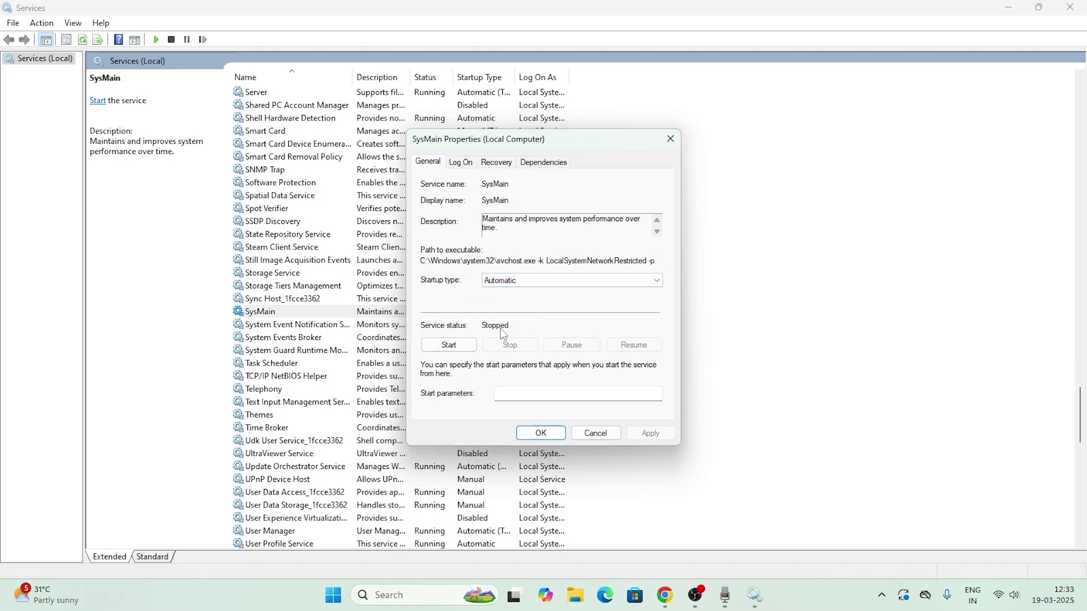
{"action": "left_click", "coordinate": [449, 345]}
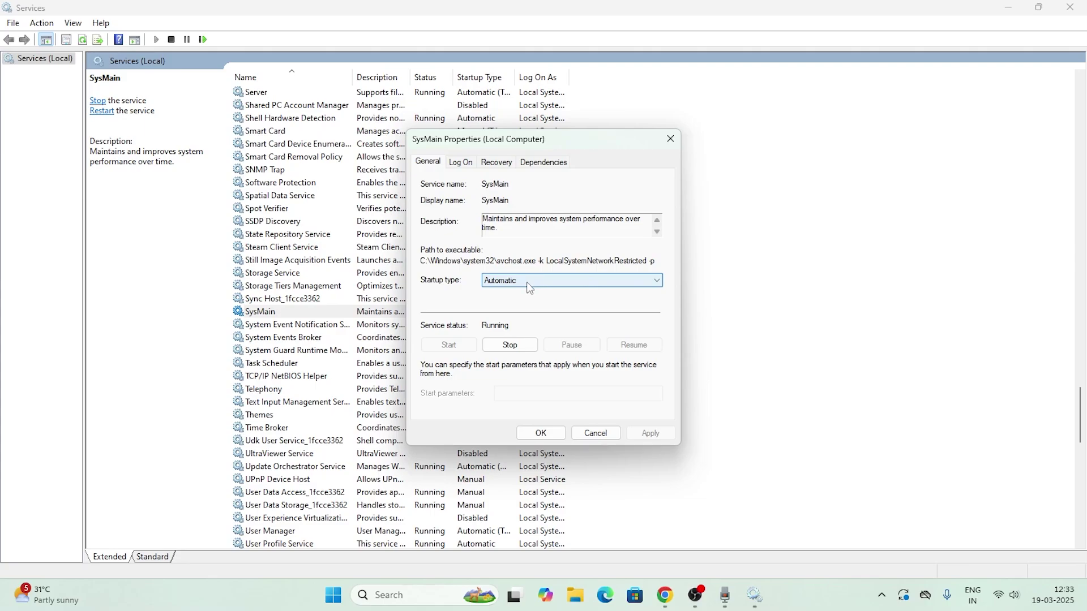
Close the SysMain properties and the Services window, and open Windows search
{"action": "left_click", "coordinate": [671, 139]}
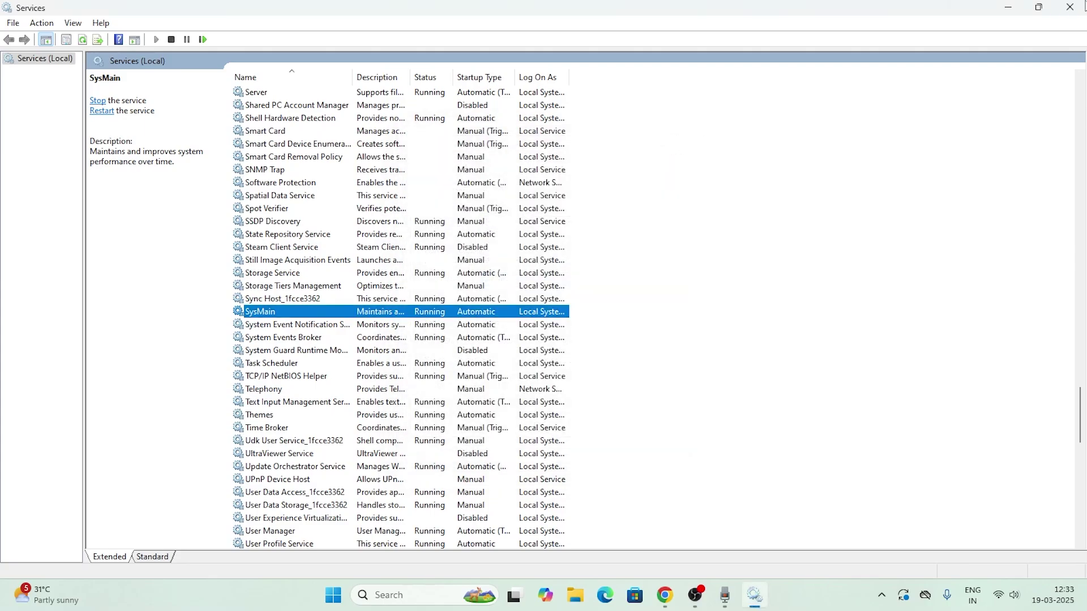
{"action": "left_click", "coordinate": [1084, 7]}
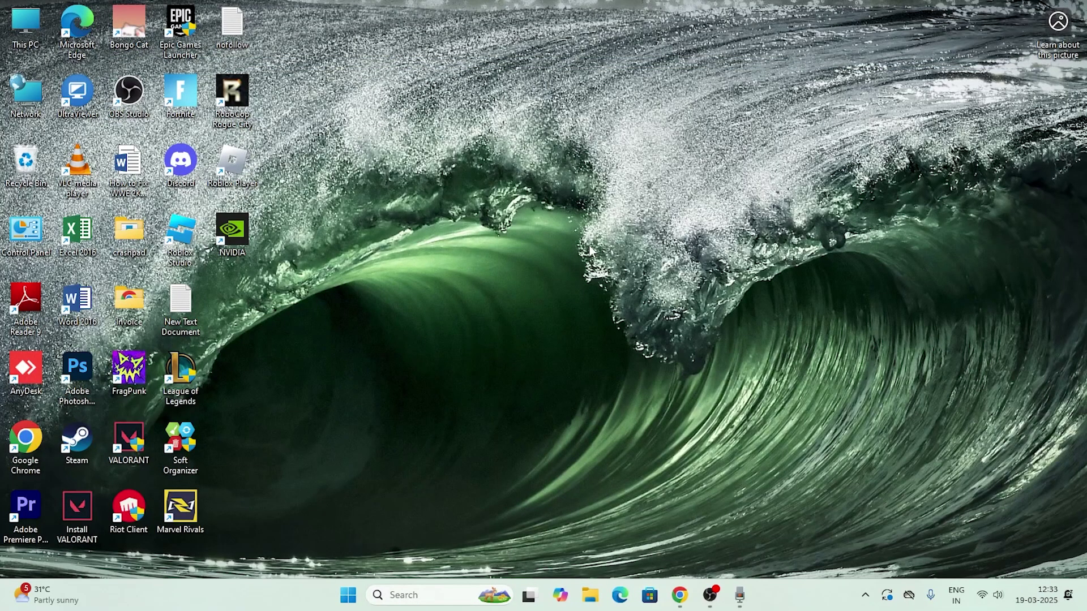
{"action": "left_click", "coordinate": [380, 592]}
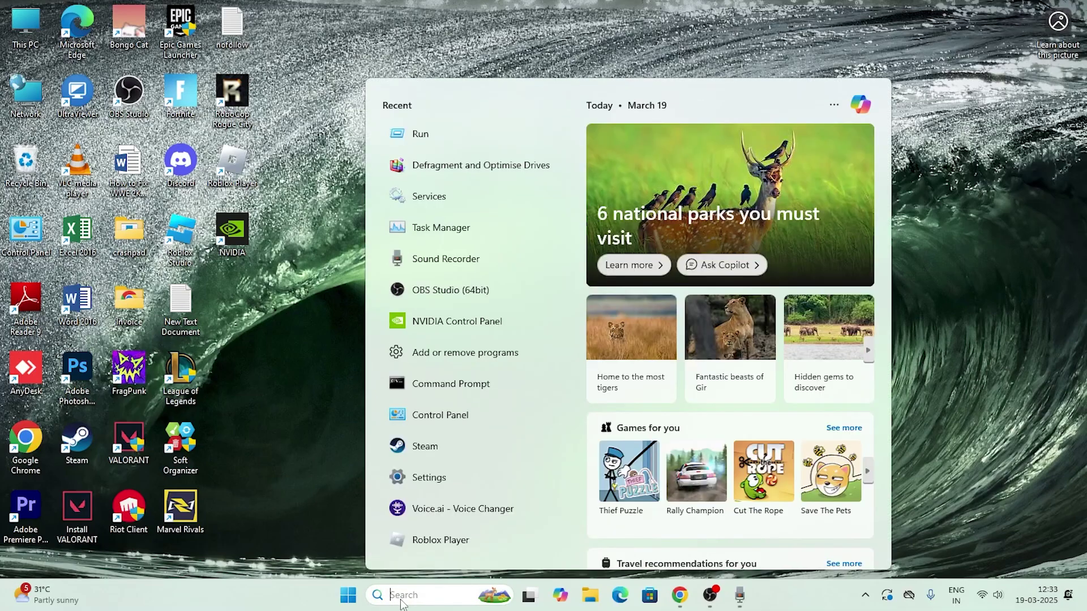
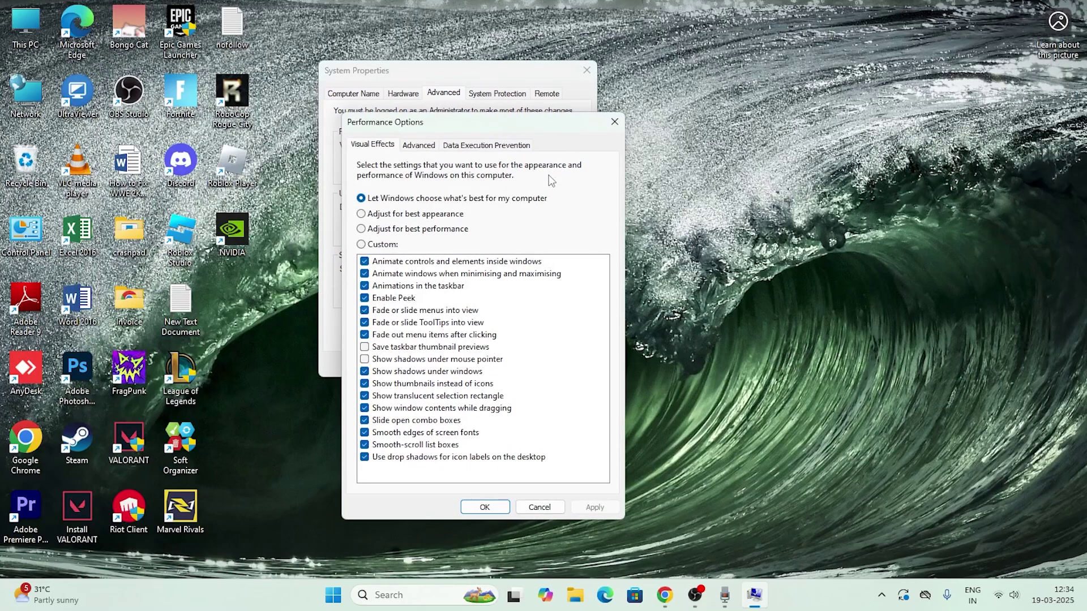
Choose custom visual effects and turn off window and control animations, Peek, menu and ToolTip fading or sliding, and menu item fade-out
{"action": "left_click", "coordinate": [369, 245]}
{"action": "left_click", "coordinate": [365, 273]}
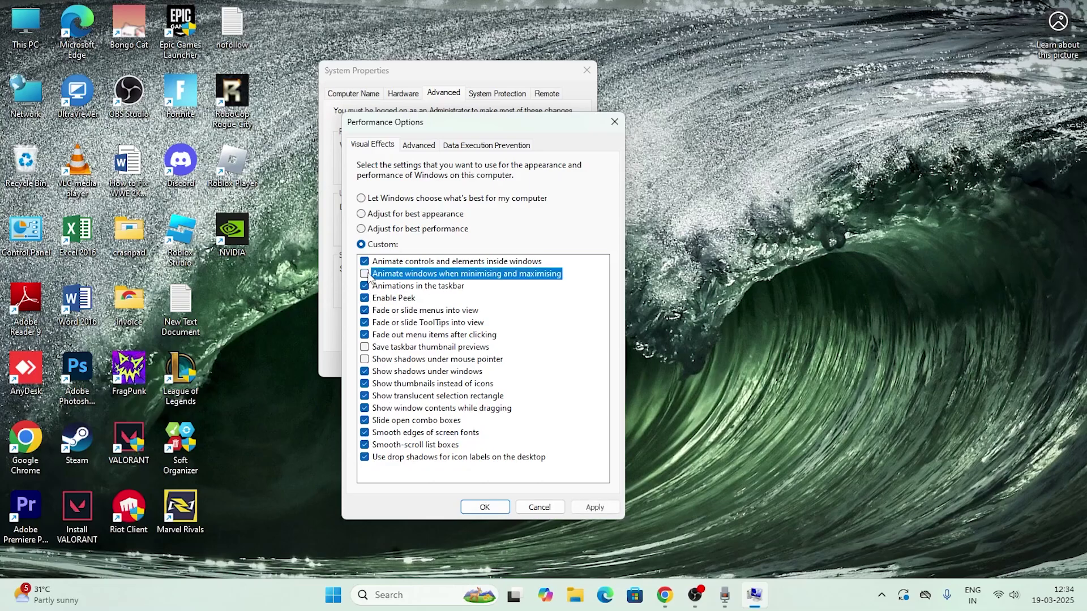
{"action": "left_click", "coordinate": [364, 261]}
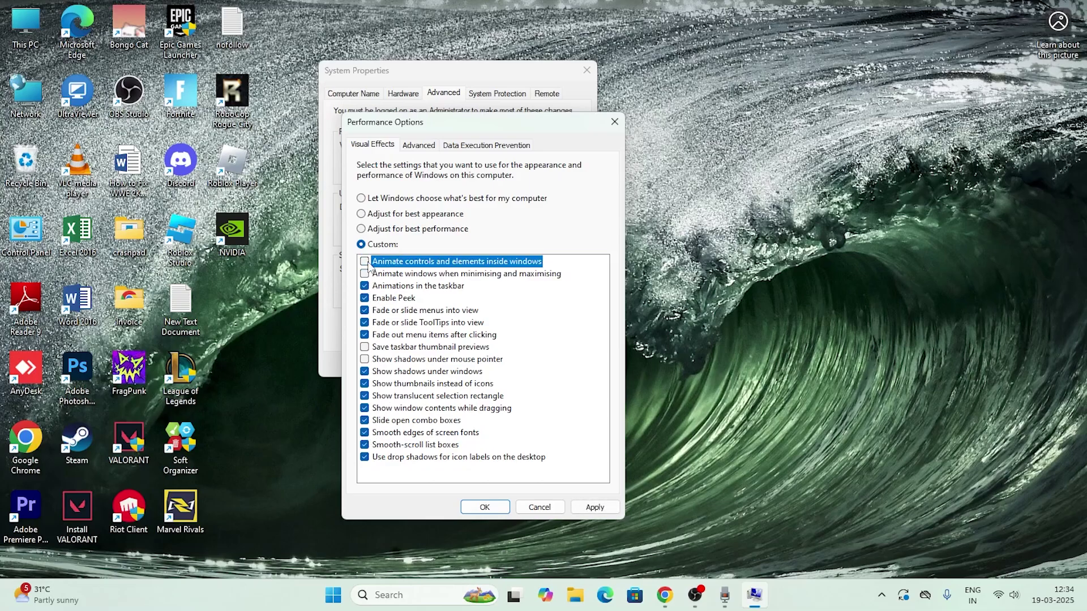
{"action": "left_click", "coordinate": [365, 298]}
{"action": "left_click", "coordinate": [365, 310]}
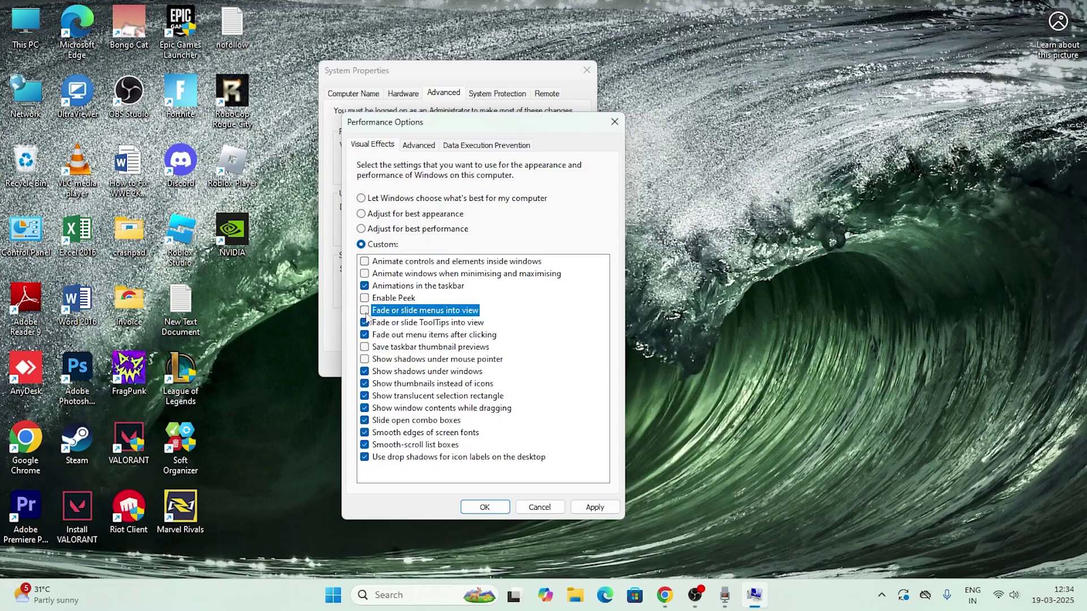
{"action": "left_click", "coordinate": [365, 323]}
{"action": "left_click", "coordinate": [365, 335]}
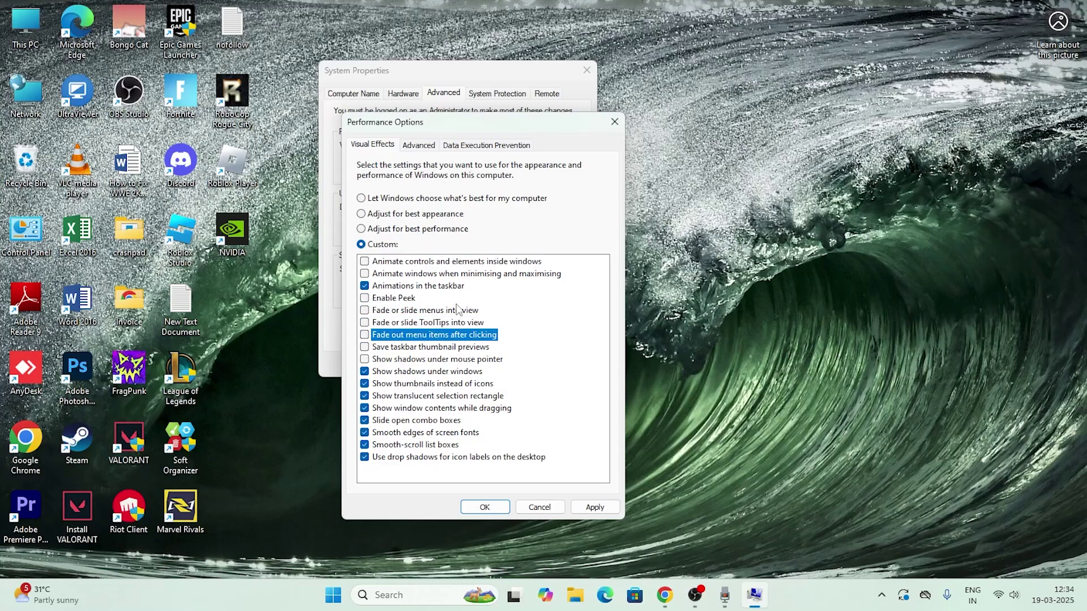
{"action": "left_click", "coordinate": [374, 347]}
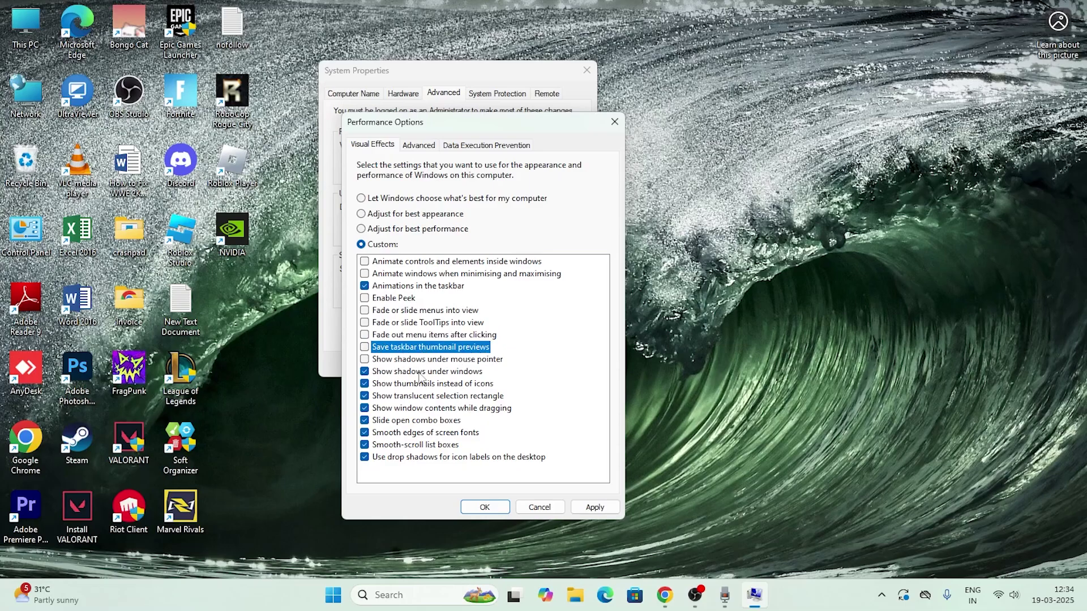
Turn off thumbnails, translucent selection rectangle, window contents while dragging, sliding combo boxes, smooth-scroll lists and icon label drop shadows, and apply the visual effects
{"action": "left_click", "coordinate": [365, 384]}
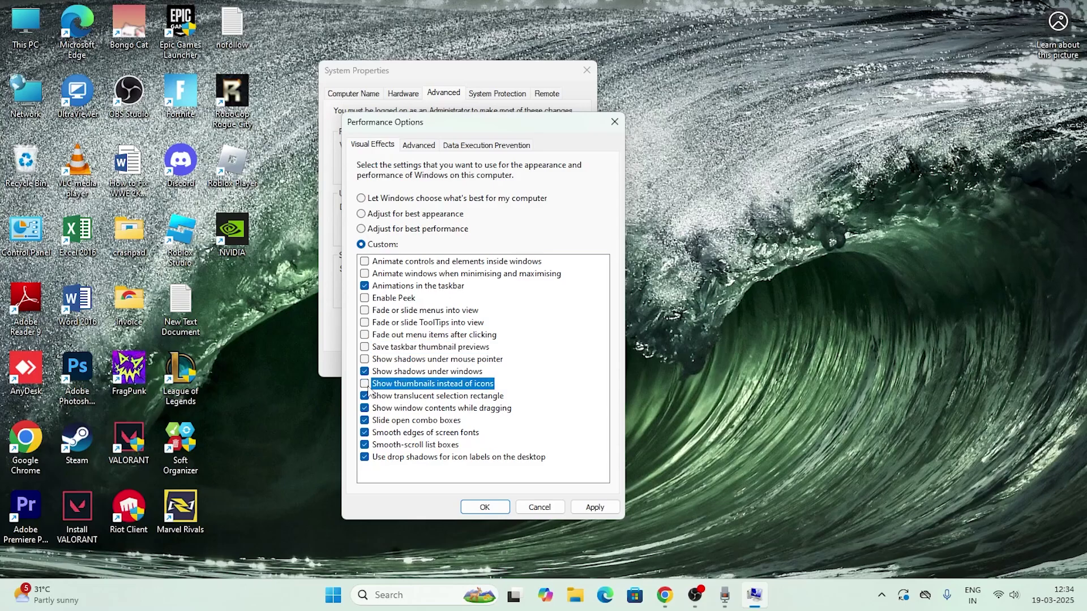
{"action": "left_click", "coordinate": [366, 396]}
{"action": "left_click", "coordinate": [365, 409]}
{"action": "left_click", "coordinate": [365, 420]}
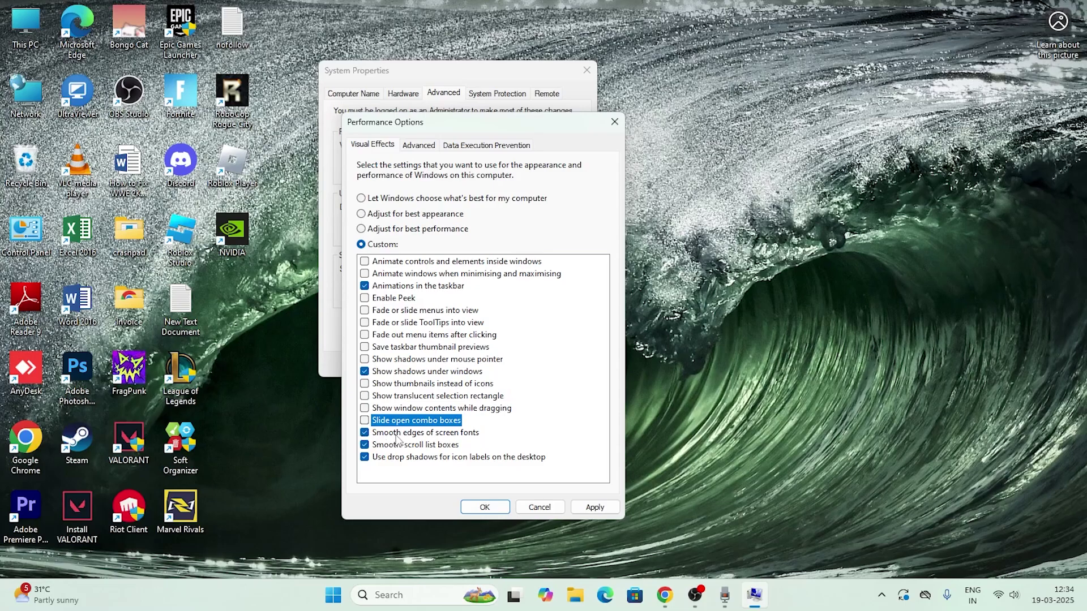
{"action": "left_click", "coordinate": [365, 445]}
{"action": "left_click", "coordinate": [365, 457]}
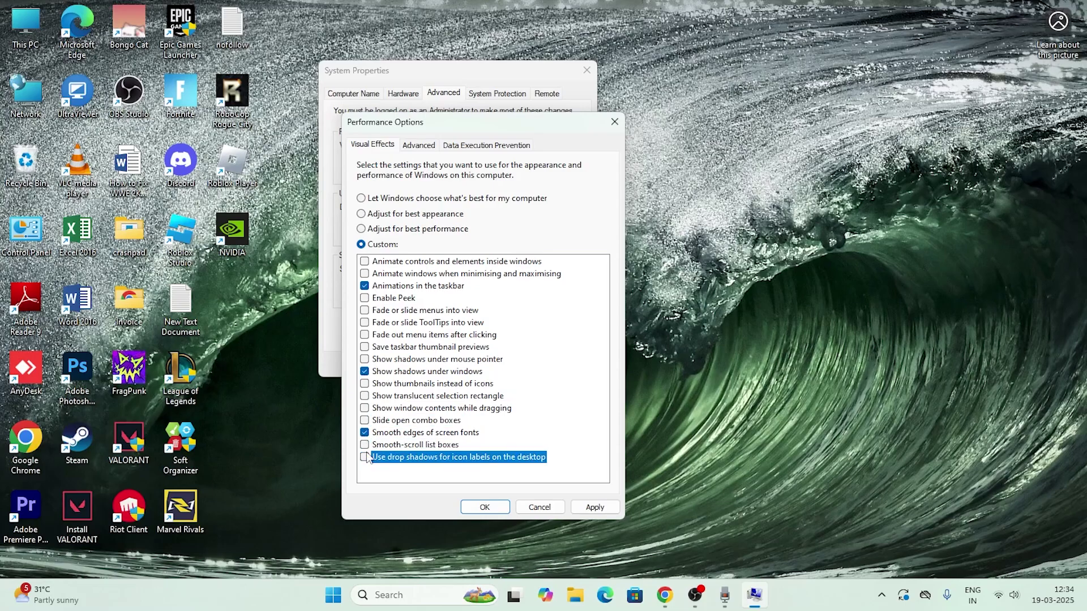
{"action": "left_click", "coordinate": [591, 508]}
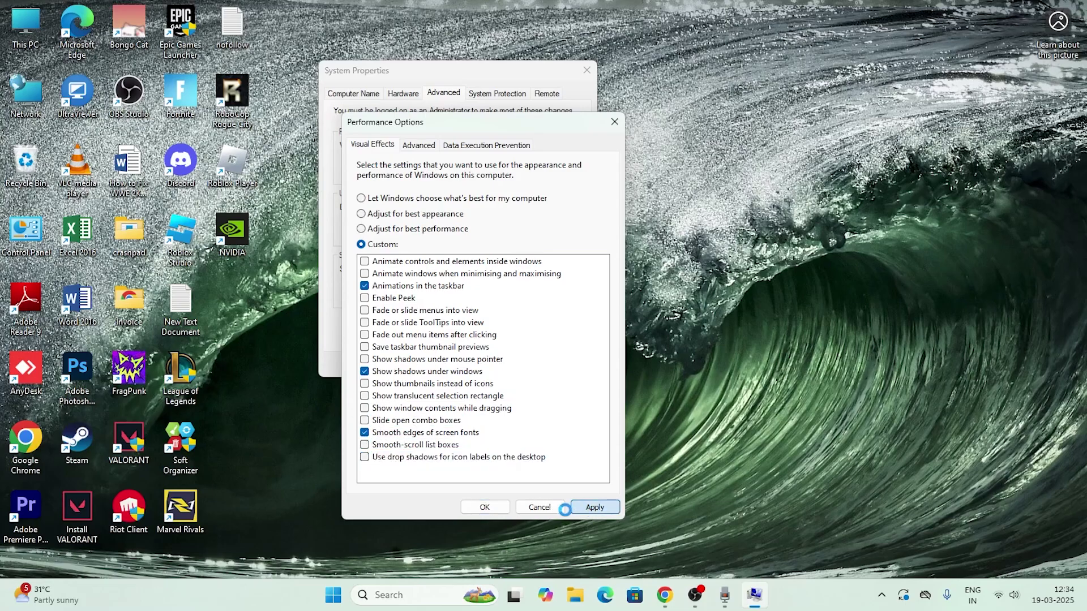
{"action": "left_click", "coordinate": [497, 509]}
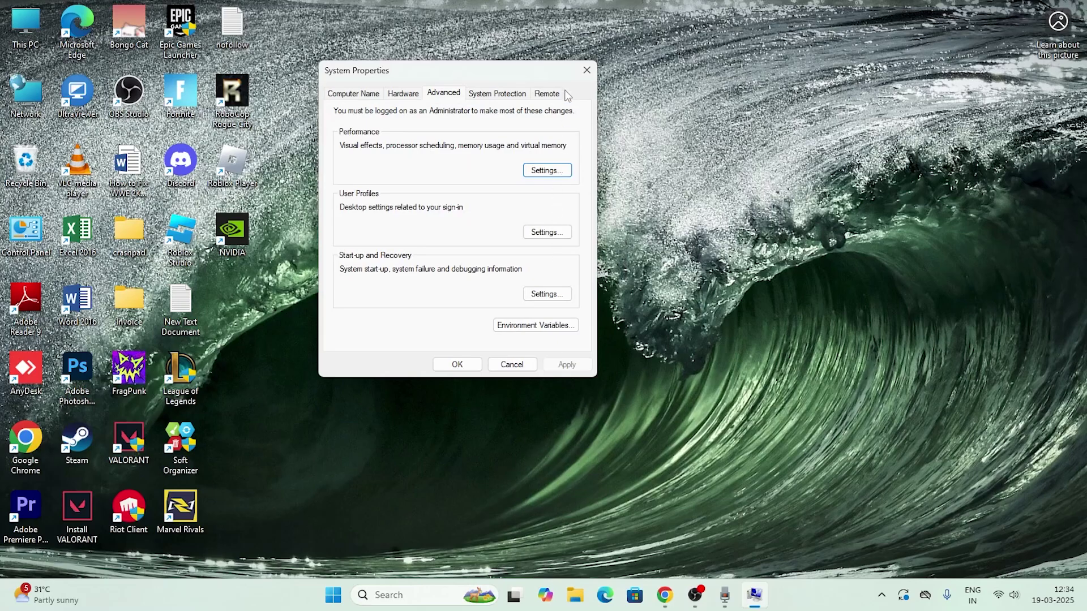
Review the custom visual effects in Performance Options, and close it and System Properties without further changes
{"action": "left_click", "coordinate": [542, 170]}
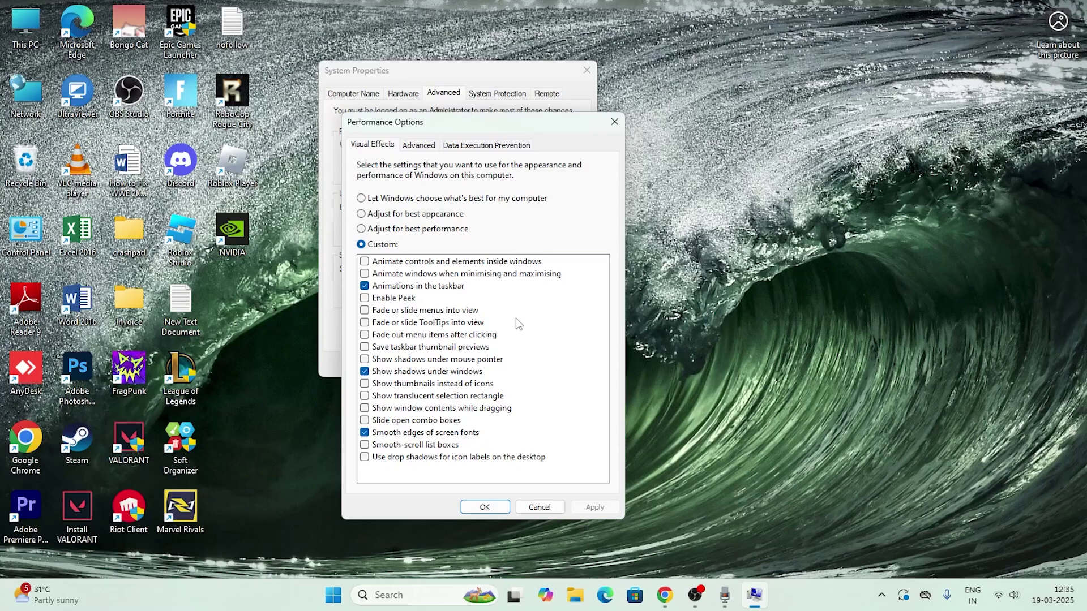
{"action": "left_click", "coordinate": [615, 122]}
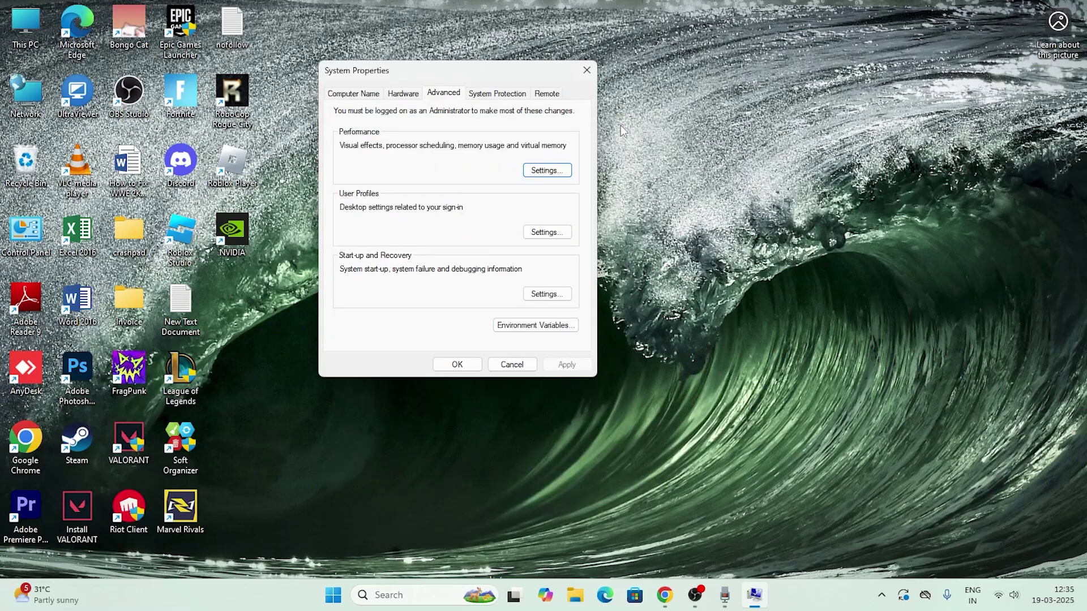
{"action": "left_click", "coordinate": [586, 70]}
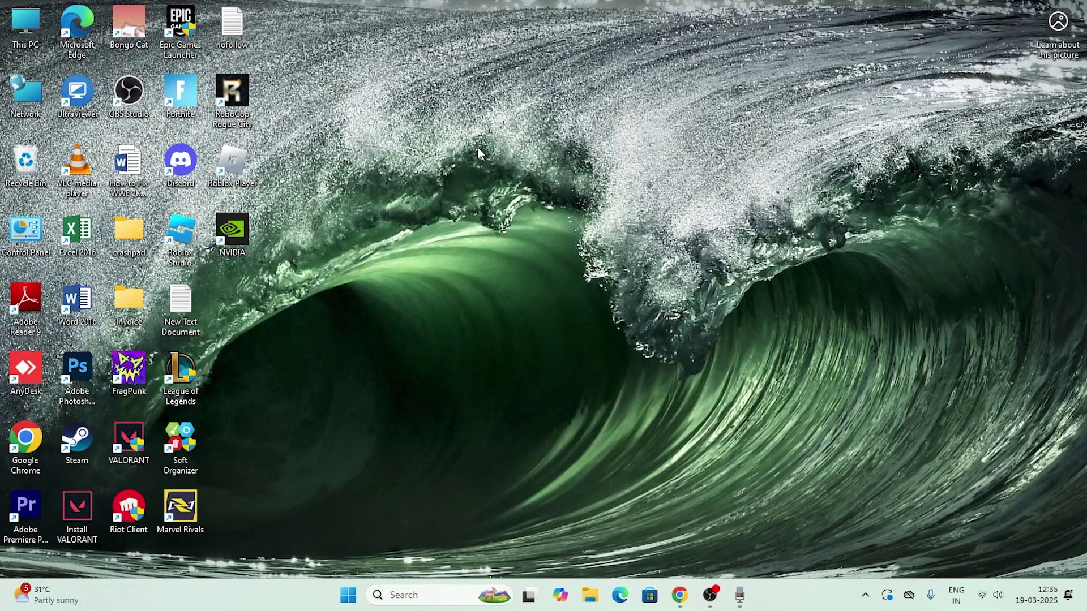
Search Windows for "regedit" and launch Registry Editor
{"action": "left_click", "coordinate": [409, 592]}
{"action": "type", "text": "reg"}
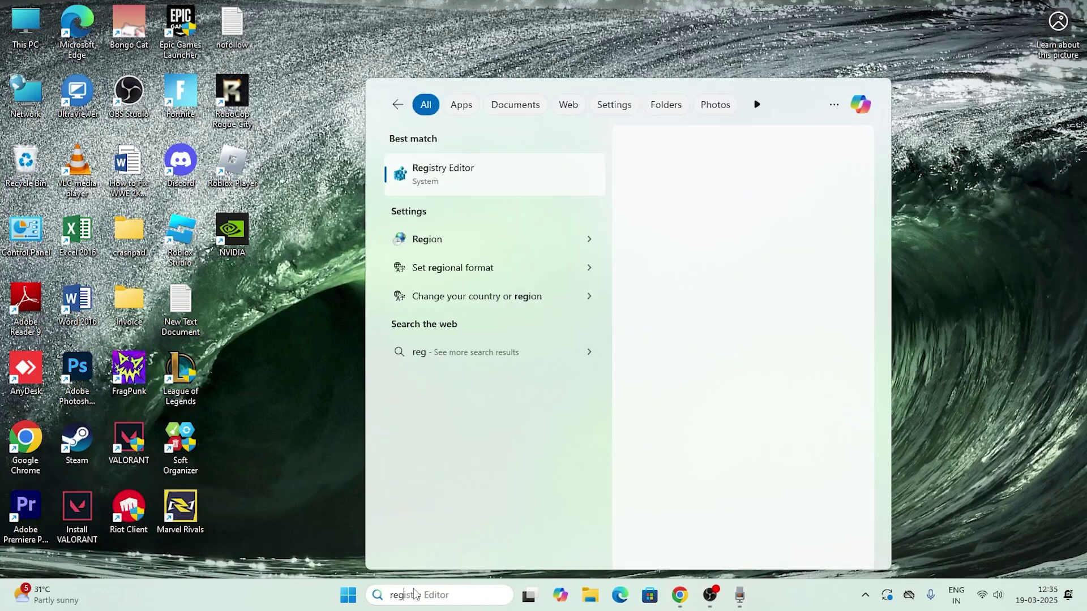
{"action": "type", "text": "edit"}
{"action": "key", "text": "Return"}
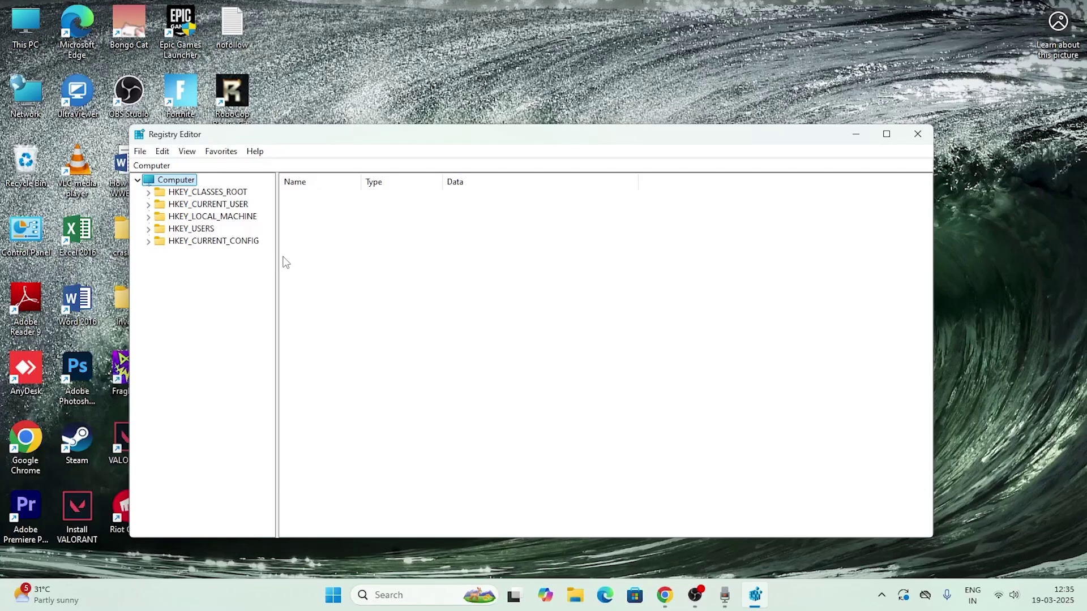
{"action": "left_click", "coordinate": [140, 152]}
{"action": "left_click", "coordinate": [168, 183]}
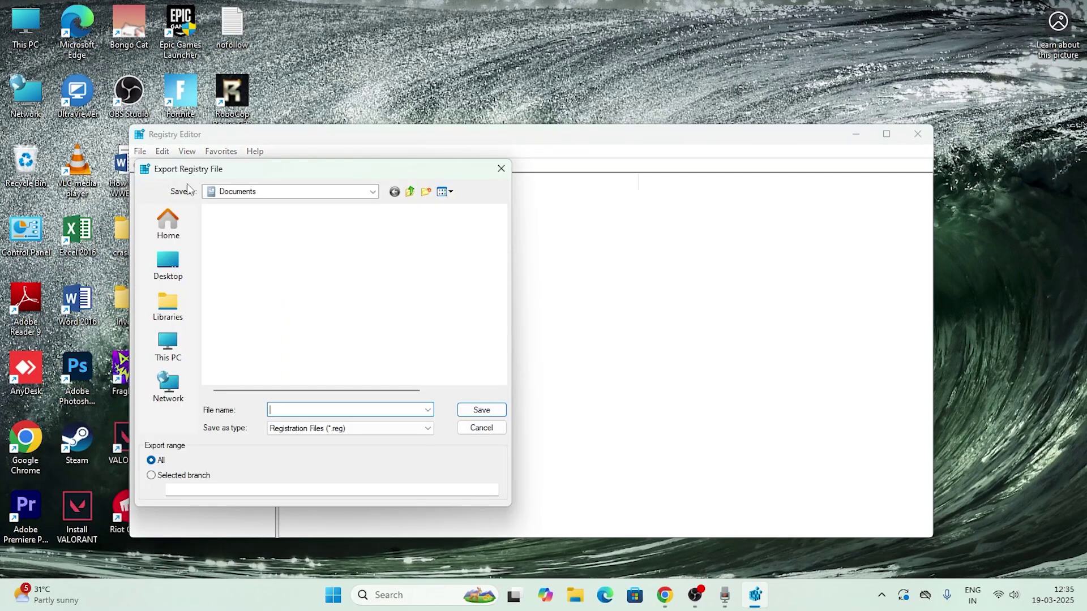
{"action": "left_click", "coordinate": [482, 429]}
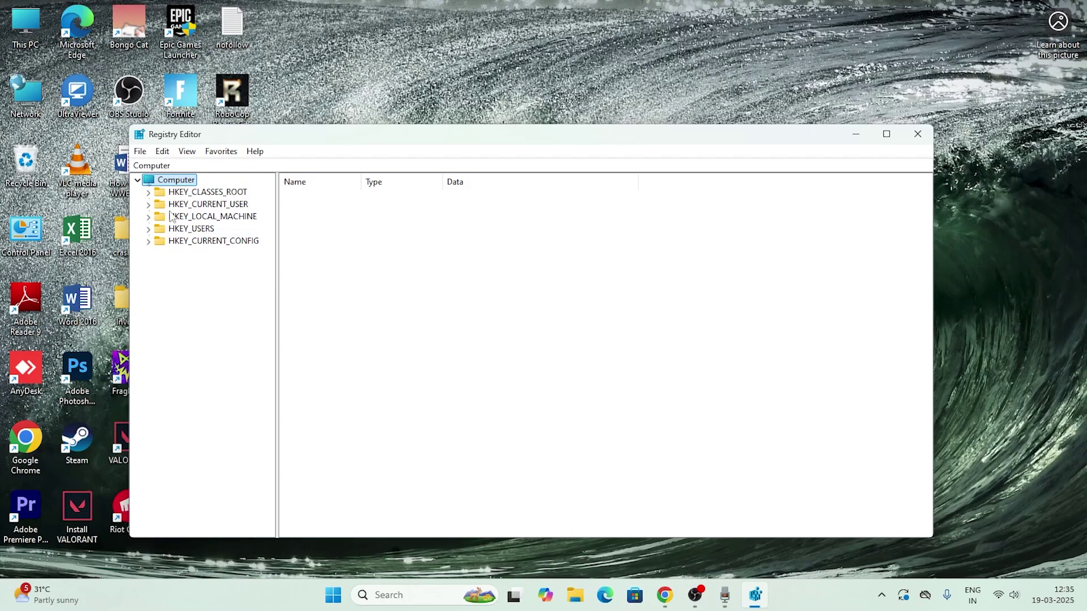
Expand HKEY_LOCAL_MACHINE\SYSTEM\CurrentControlSet\Control in the registry tree
{"action": "left_click", "coordinate": [149, 218]}
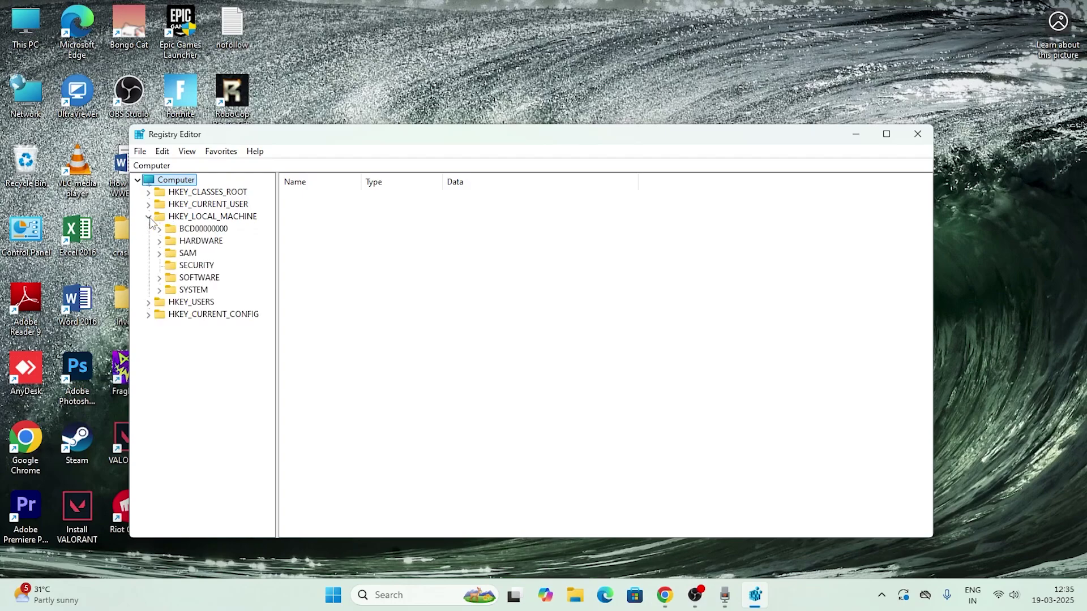
{"action": "left_click", "coordinate": [160, 290]}
{"action": "scroll", "coordinate": [238, 361], "scroll_direction": "down", "scroll_amount": 1}
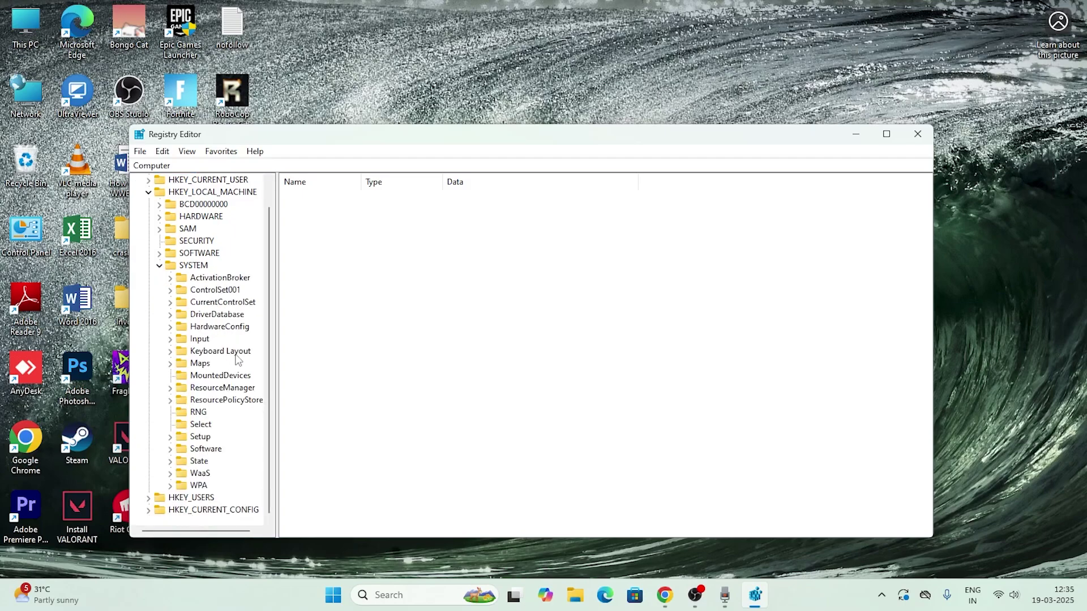
{"action": "left_click", "coordinate": [170, 303]}
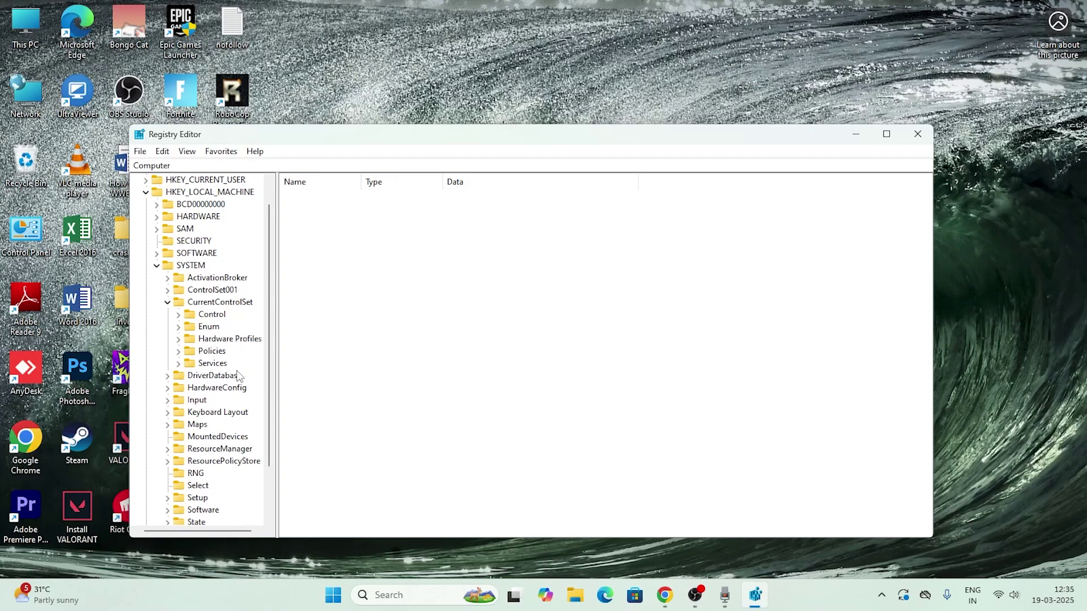
{"action": "left_click", "coordinate": [178, 314]}
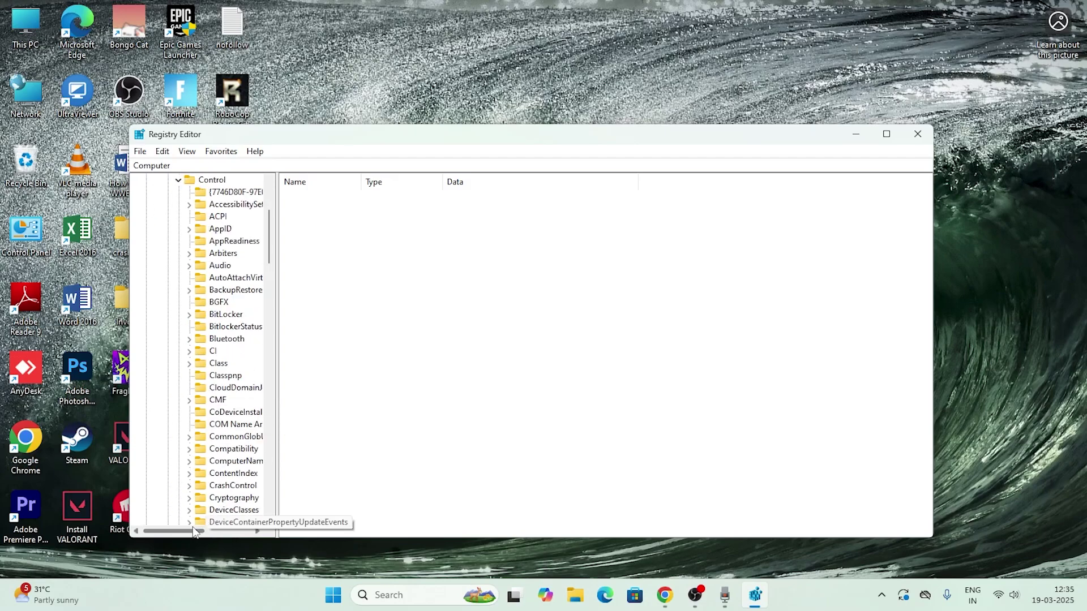
Find the Session Manager key under Control and expand it
{"action": "left_click_drag", "start_coordinate": [197, 533], "coordinate": [202, 535]}
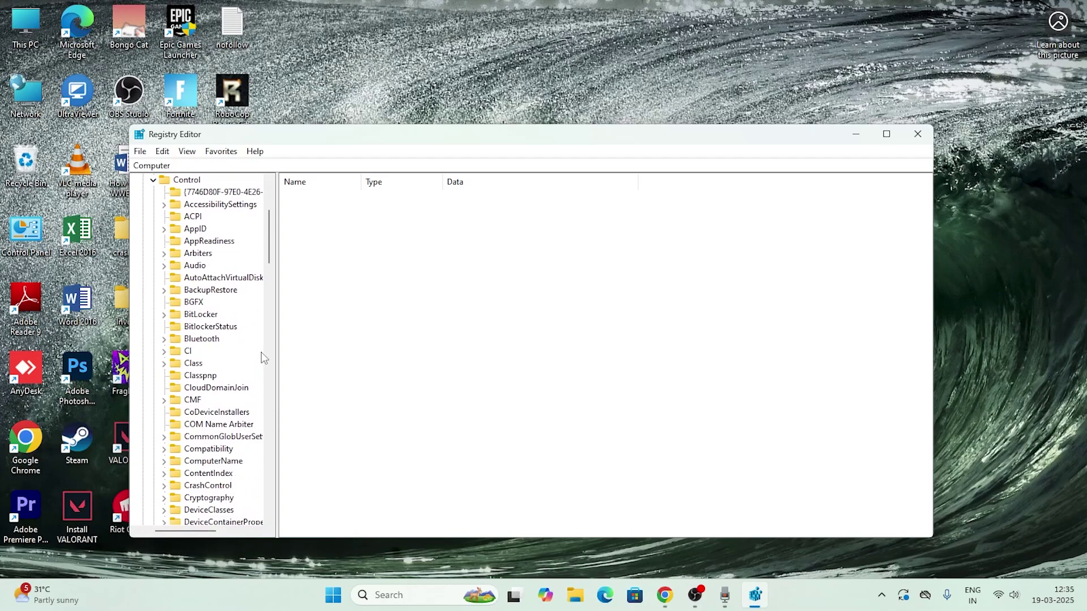
{"action": "scroll", "coordinate": [201, 257], "scroll_direction": "down", "scroll_amount": 12}
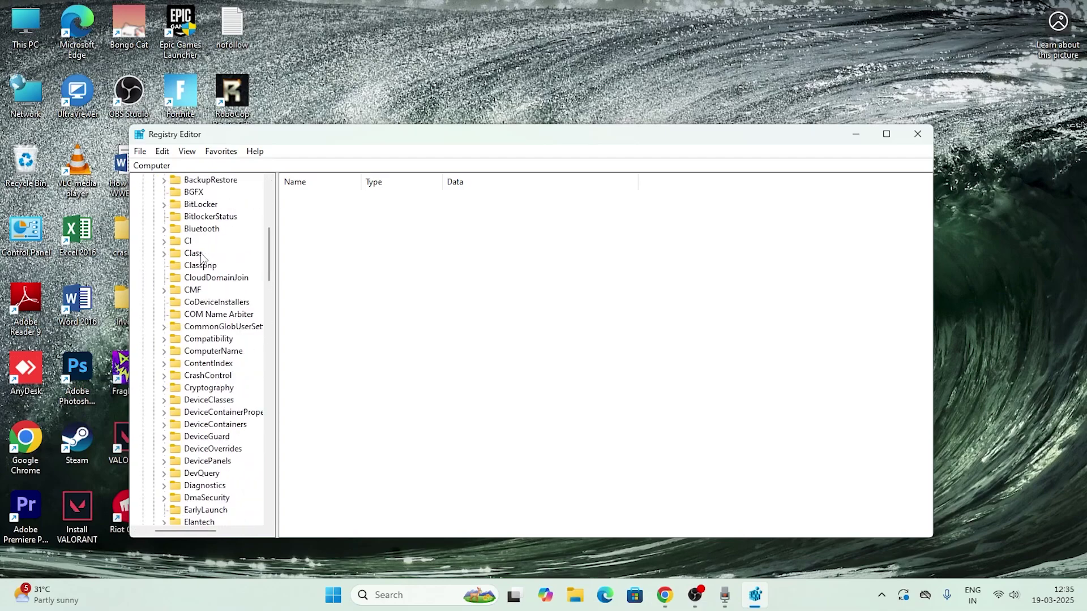
{"action": "scroll", "coordinate": [201, 258], "scroll_direction": "down", "scroll_amount": 13}
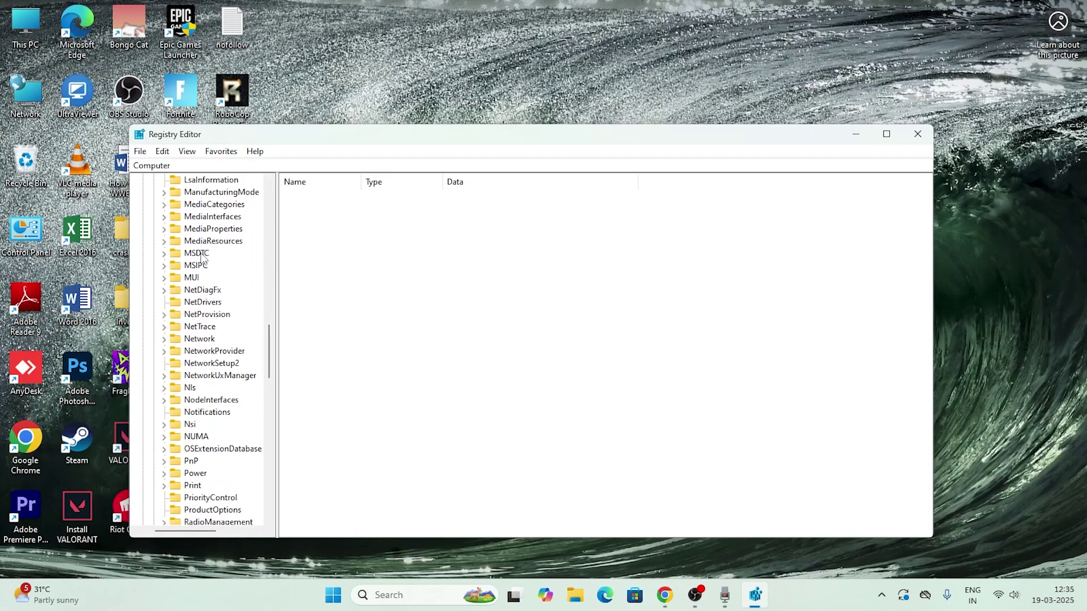
{"action": "scroll", "coordinate": [202, 258], "scroll_direction": "down", "scroll_amount": 1}
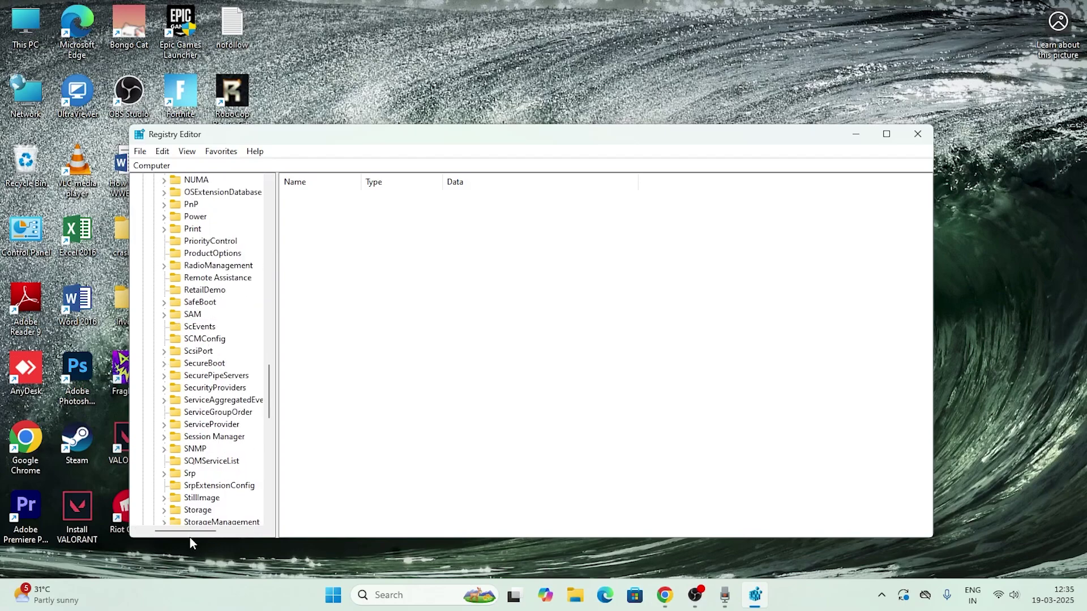
{"action": "scroll", "coordinate": [190, 532], "scroll_direction": "right", "scroll_amount": 1}
{"action": "scroll", "coordinate": [219, 357], "scroll_direction": "down", "scroll_amount": 1}
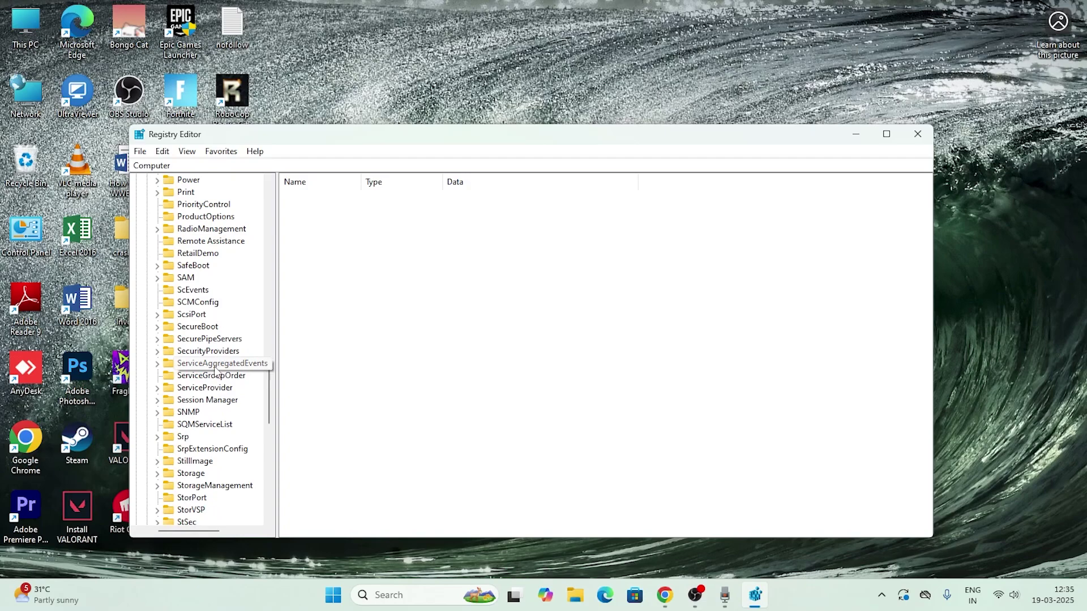
{"action": "left_click", "coordinate": [158, 401]}
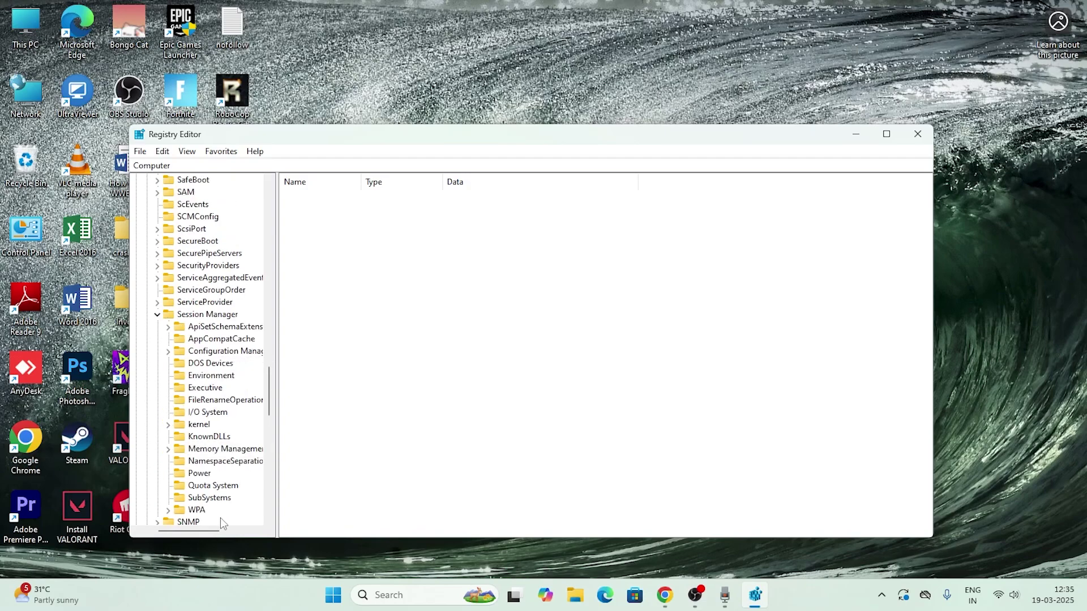
Expand the Memory Management key under Session Manager to reach its subkeys
{"action": "scroll", "coordinate": [211, 532], "scroll_direction": "right", "scroll_amount": 3}
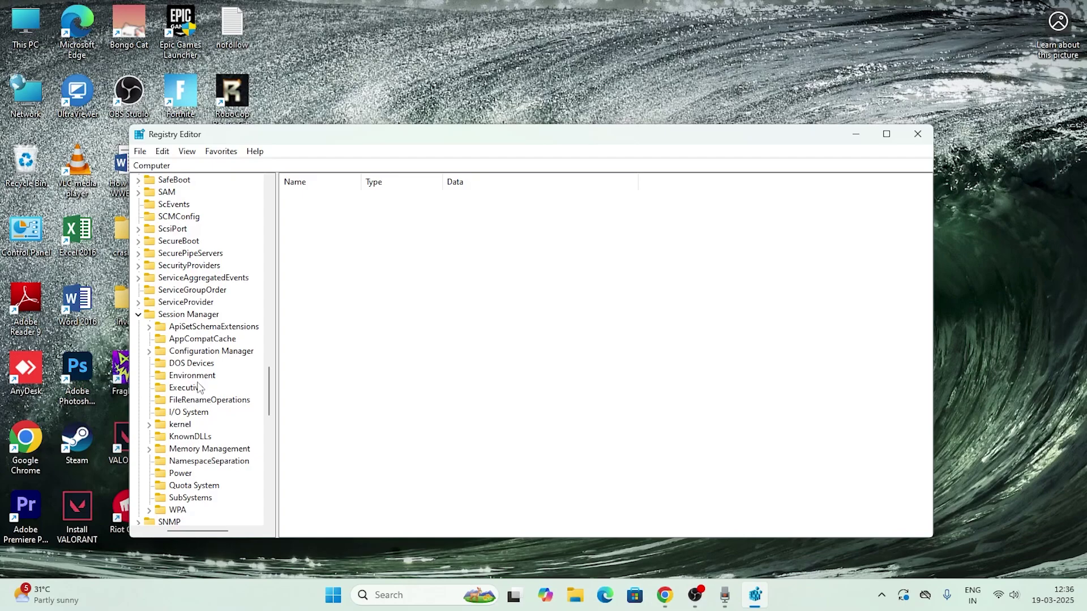
{"action": "scroll", "coordinate": [215, 363], "scroll_direction": "down", "scroll_amount": 2}
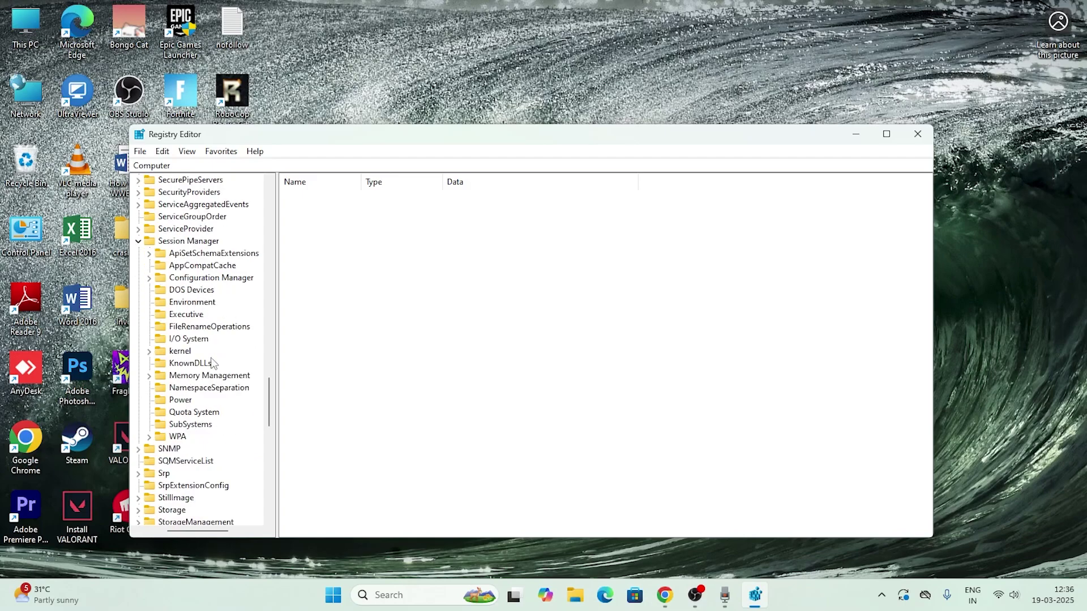
{"action": "left_click", "coordinate": [150, 376]}
{"action": "scroll", "coordinate": [189, 535], "scroll_direction": "right", "scroll_amount": 2}
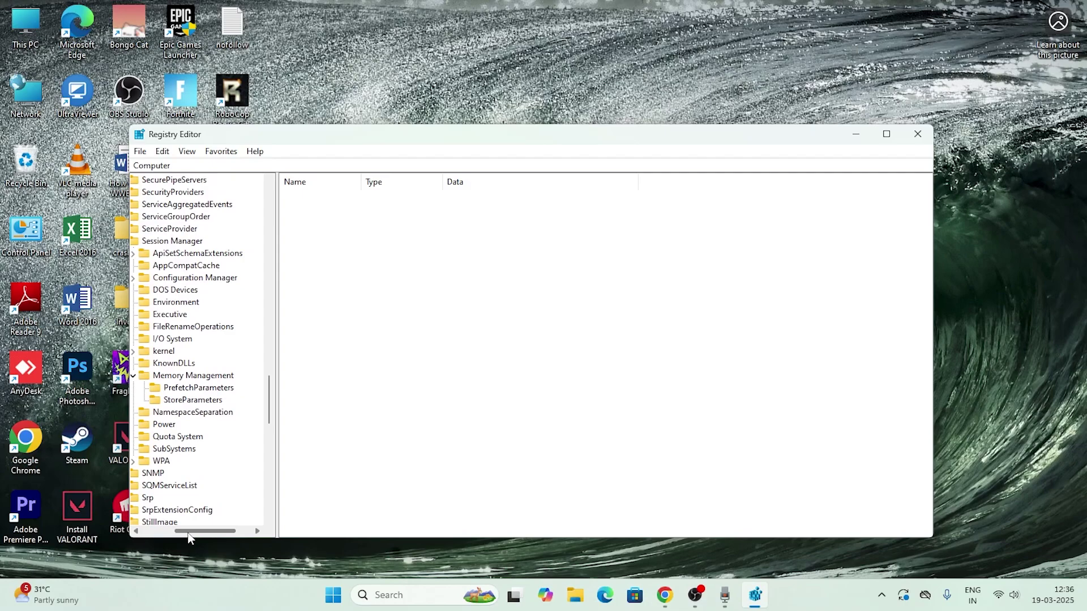
Compare the values held in the PrefetchParameters and StoreParameters keys under Memory Management
{"action": "left_click", "coordinate": [199, 388]}
{"action": "left_click", "coordinate": [193, 400]}
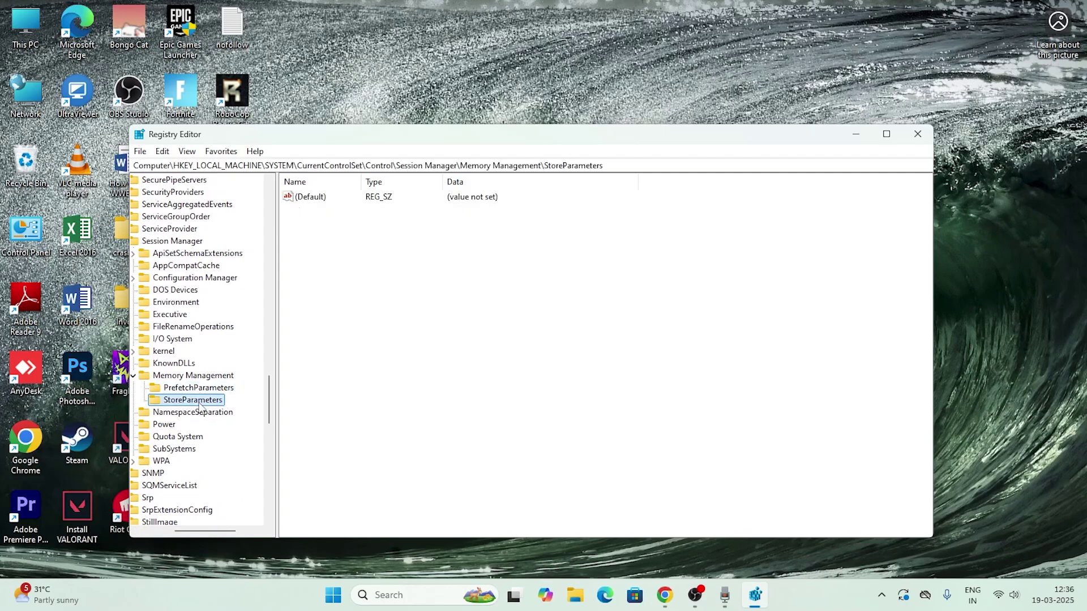
{"action": "left_click", "coordinate": [199, 389]}
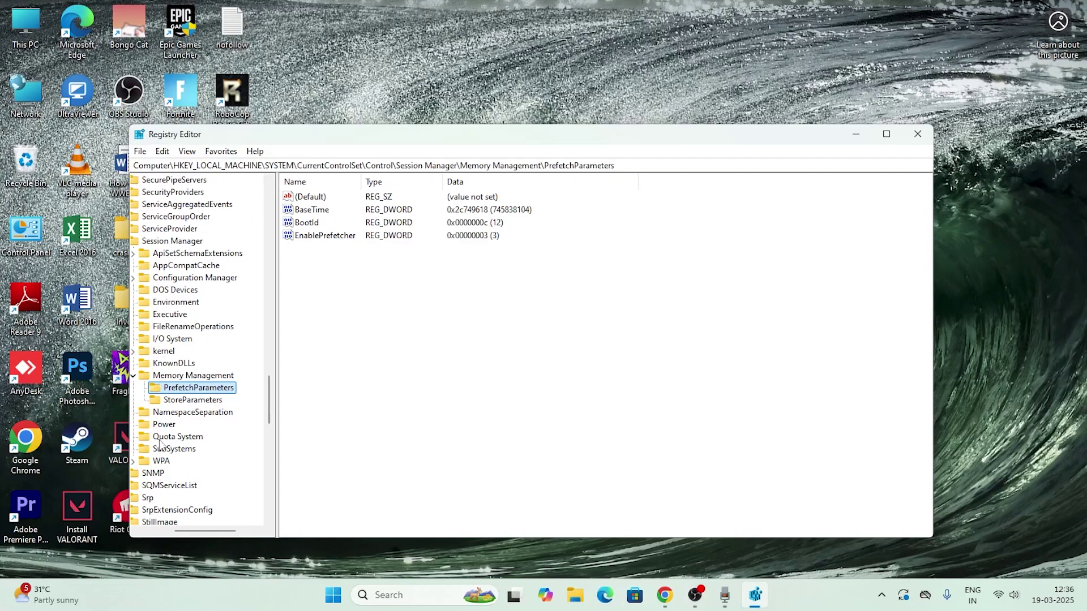
{"action": "left_click", "coordinate": [177, 401]}
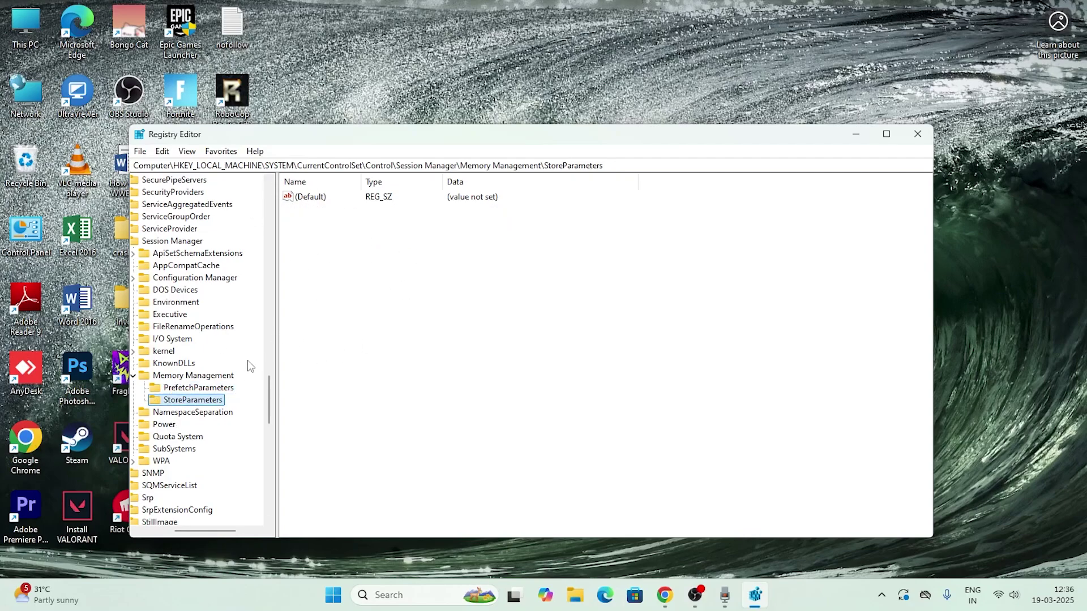
{"action": "left_click", "coordinate": [210, 376]}
{"action": "left_click", "coordinate": [211, 389]}
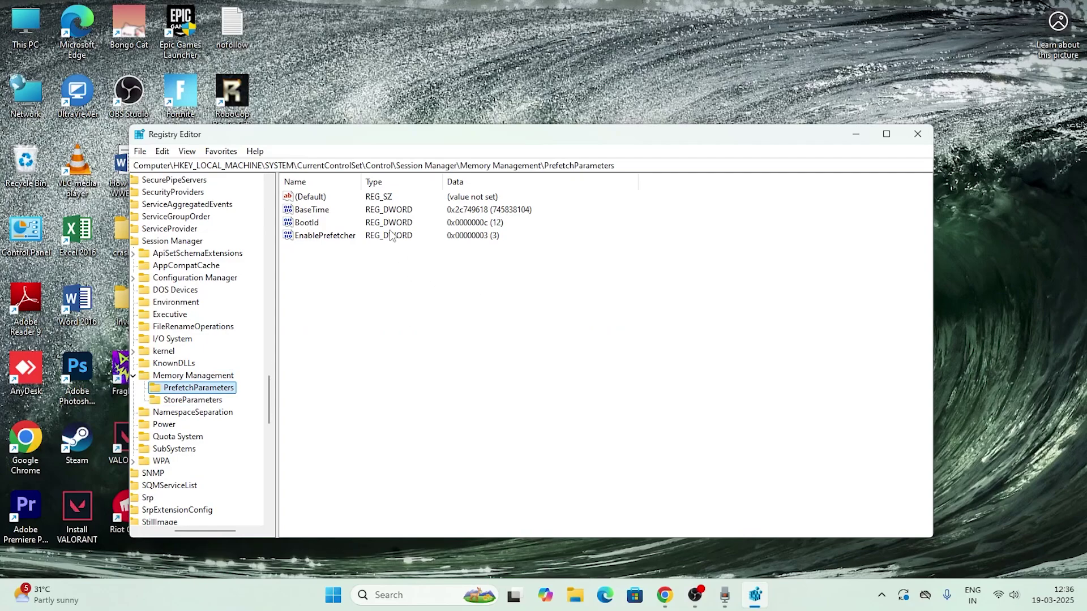
Inspect the EnablePrefetcher DWORD value in PrefetchParameters and close its editor without changing it
{"action": "left_click", "coordinate": [324, 237]}
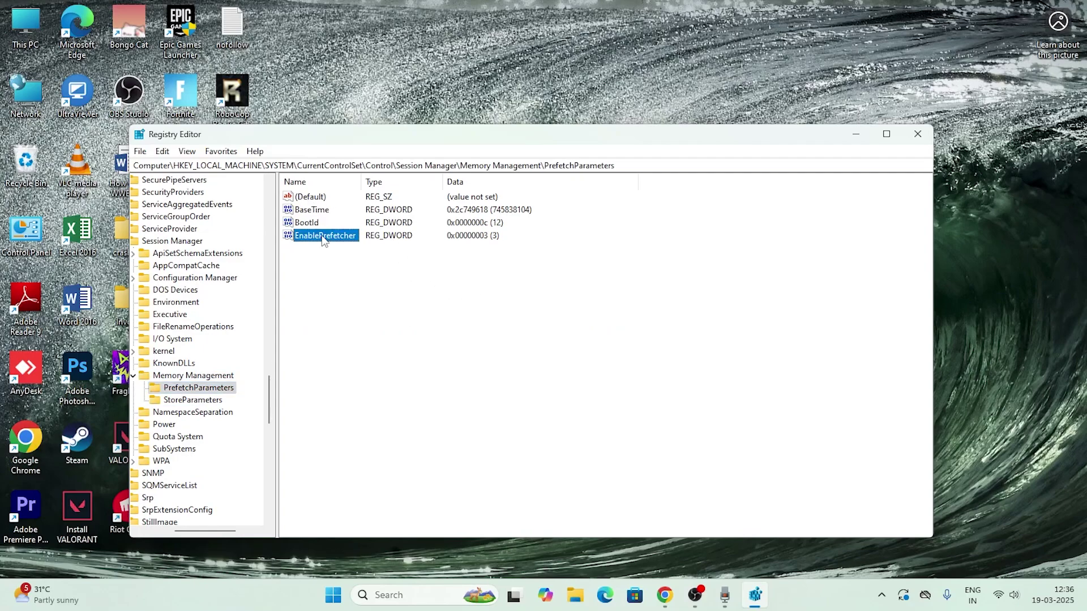
{"action": "double_click", "coordinate": [339, 239]}
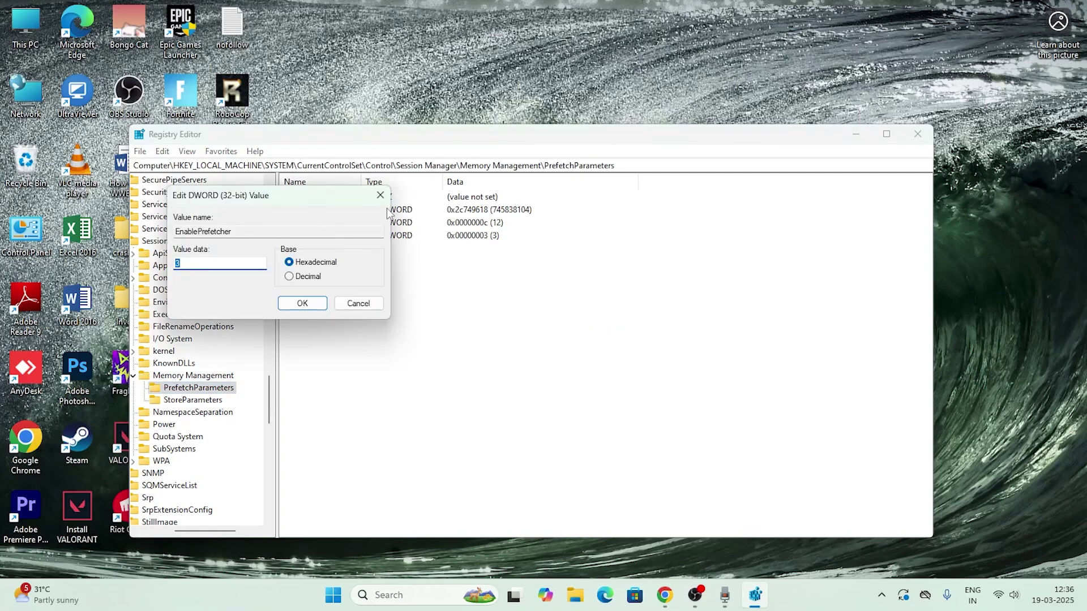
{"action": "left_click", "coordinate": [379, 193]}
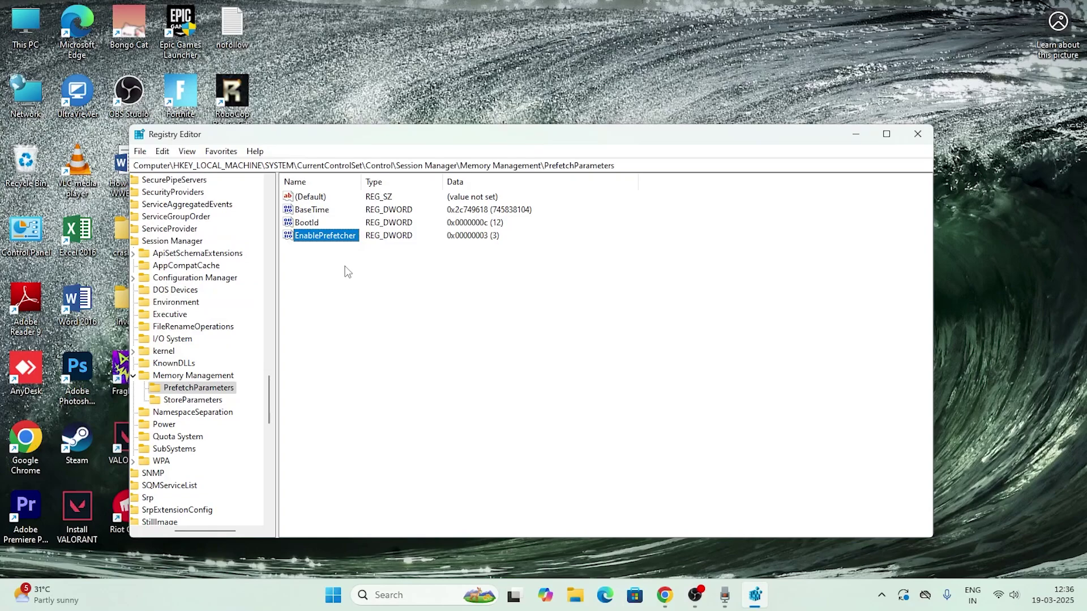
Create a new key under PrefetchParameters, keeping its default name
{"action": "left_click", "coordinate": [213, 400]}
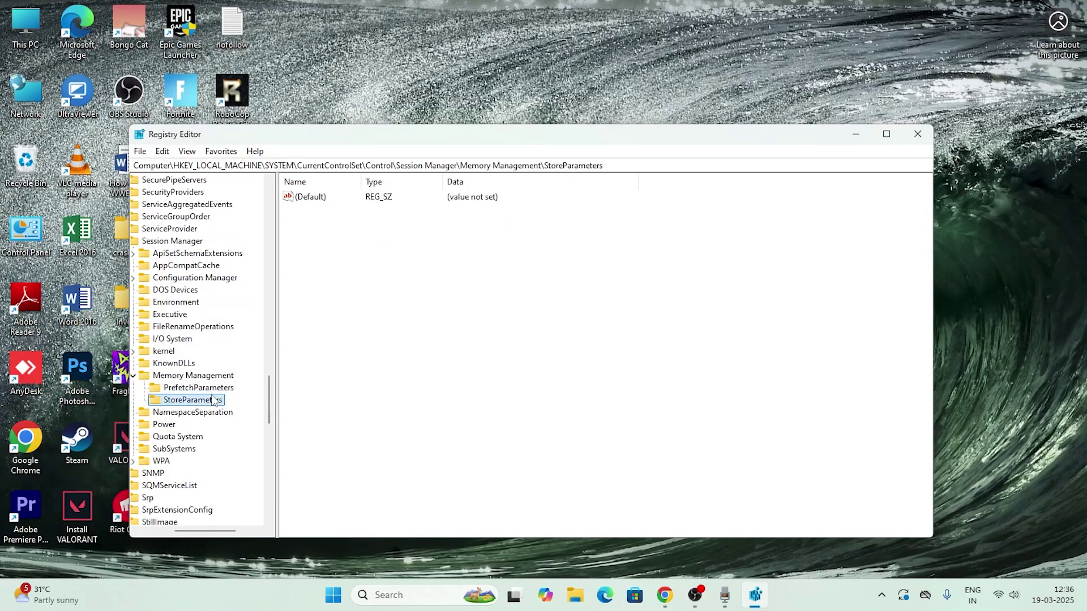
{"action": "left_click", "coordinate": [210, 390]}
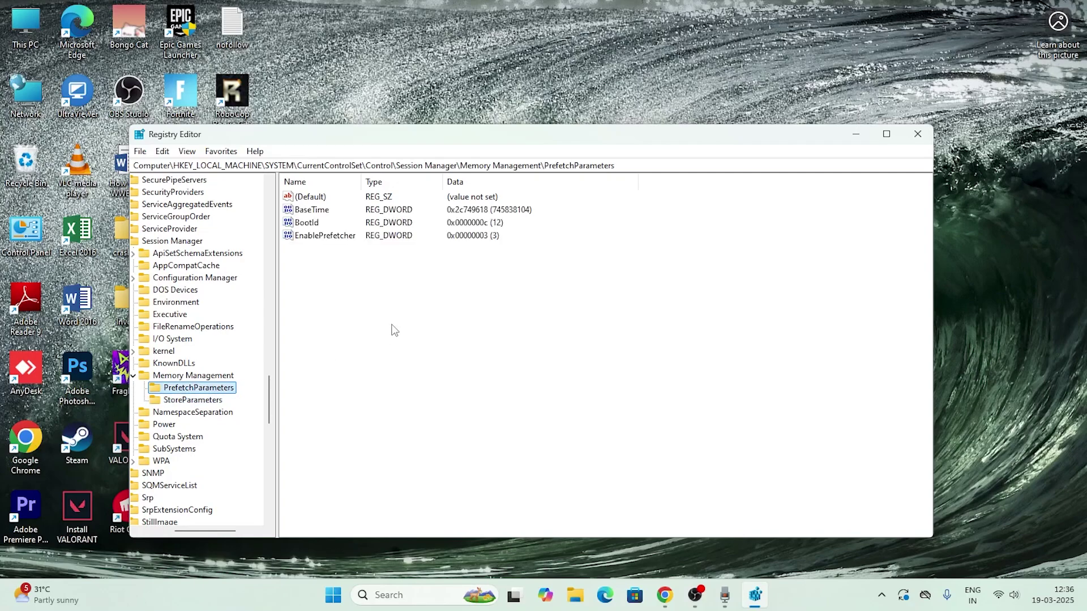
{"action": "right_click", "coordinate": [346, 263]}
{"action": "mouse_move", "coordinate": [391, 274]}
{"action": "left_click", "coordinate": [478, 273]}
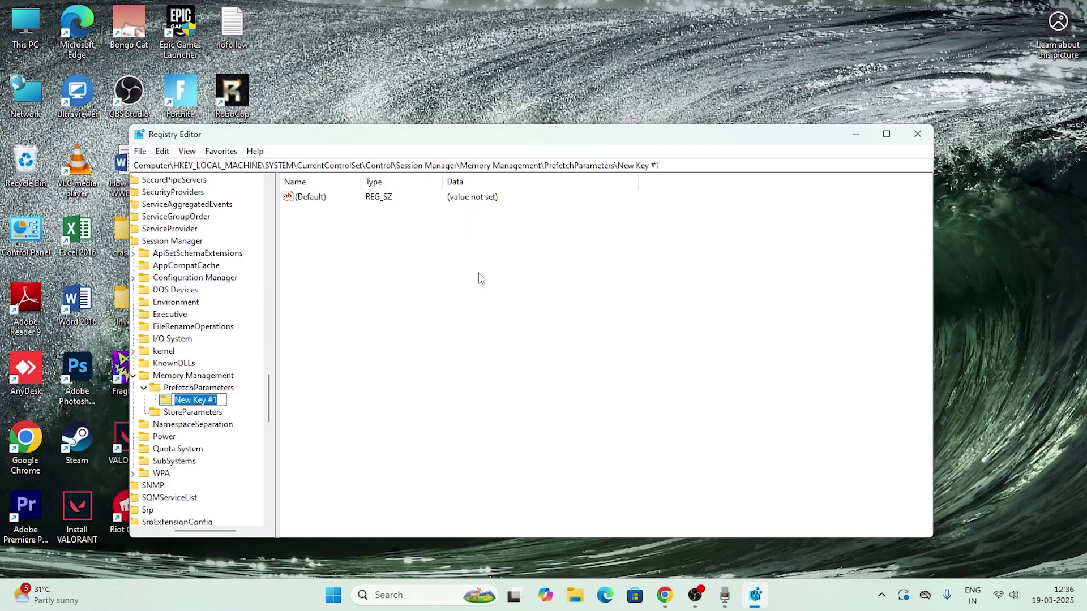
{"action": "left_click", "coordinate": [399, 322]}
{"action": "left_click", "coordinate": [697, 297]}
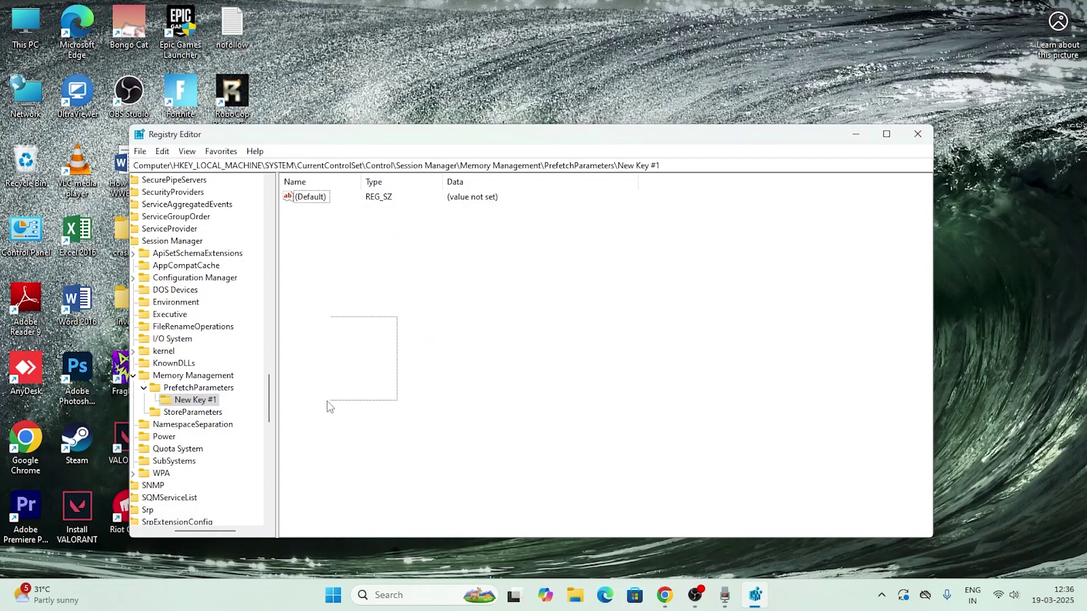
Display the values of the Memory Management key and collapse the PrefetchParameters branch
{"action": "left_click", "coordinate": [205, 378]}
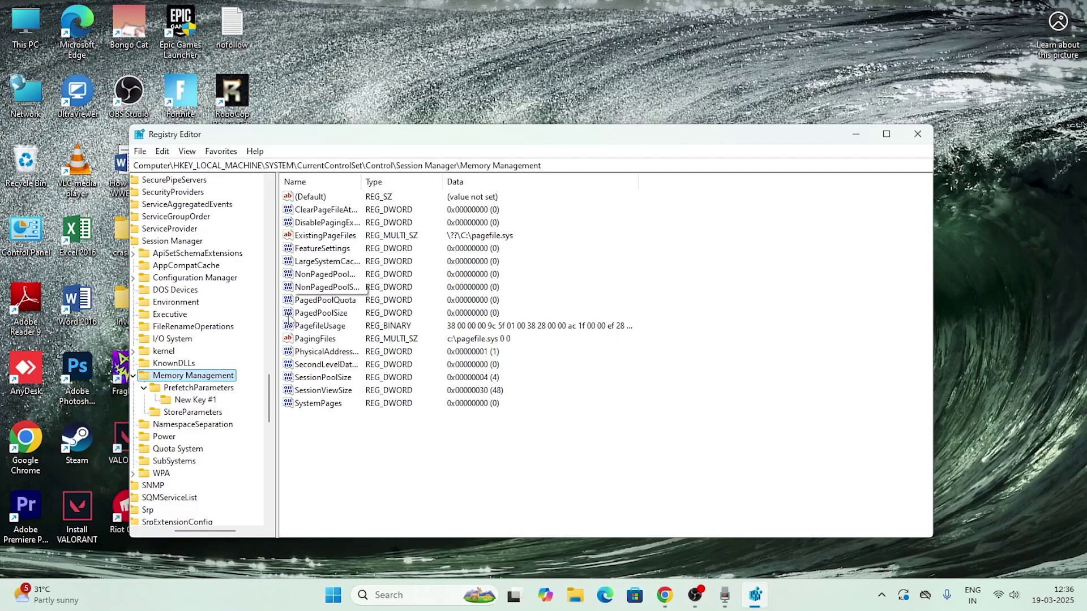
{"action": "left_click", "coordinate": [144, 388]}
{"action": "left_click", "coordinate": [143, 388]}
{"action": "left_click", "coordinate": [144, 388]}
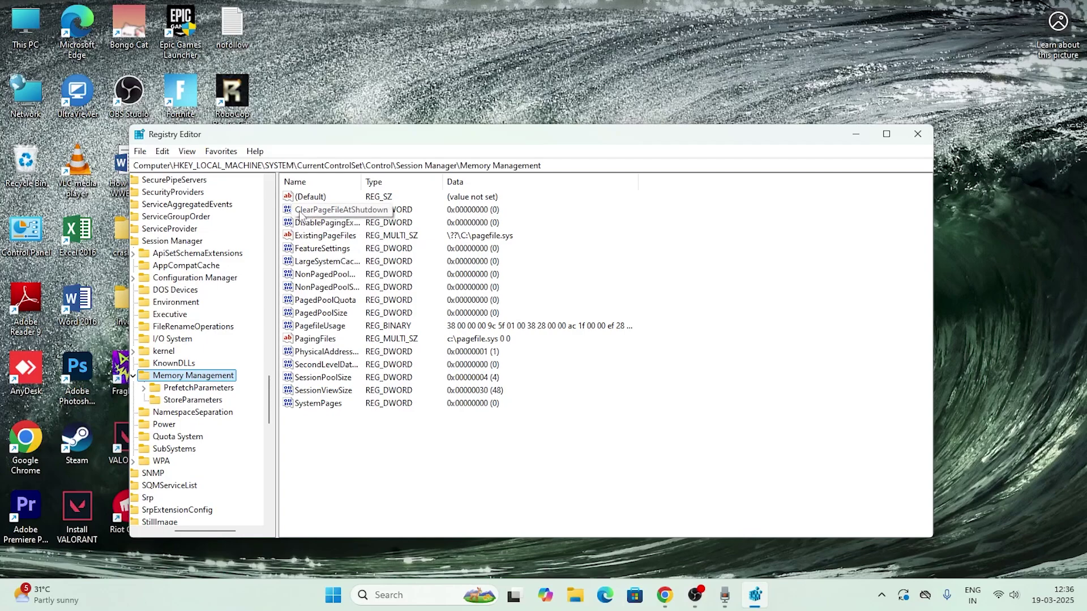
Enter 1 as the value data of ClearPageFileAtShutdown in the Memory Management key, but cancel the edit
{"action": "left_click", "coordinate": [333, 211]}
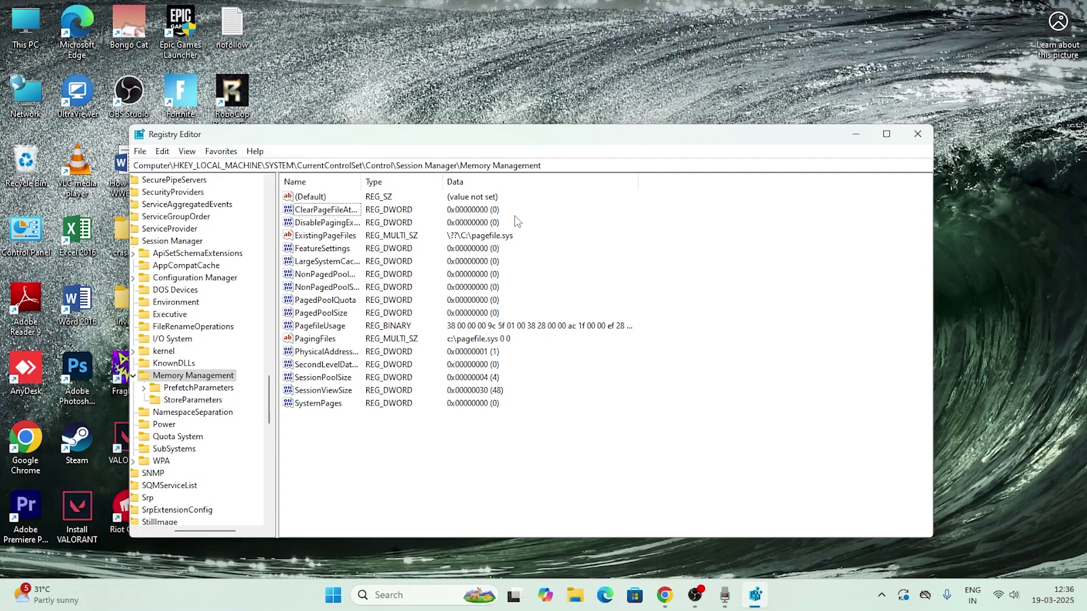
{"action": "left_click", "coordinate": [342, 213]}
{"action": "right_click", "coordinate": [342, 213]}
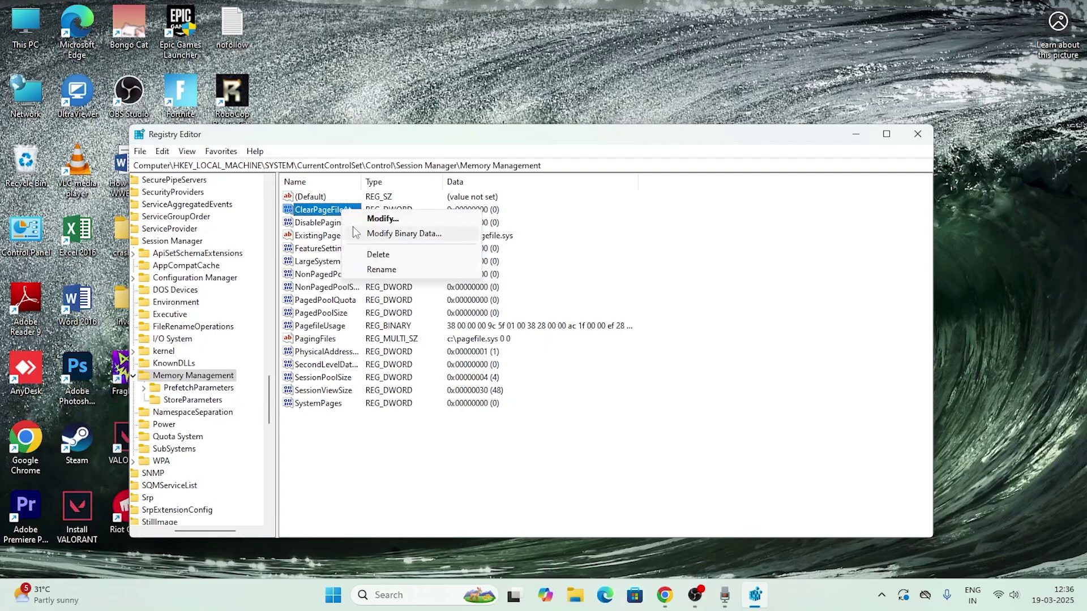
{"action": "left_click", "coordinate": [358, 216]}
{"action": "left_click", "coordinate": [231, 259]}
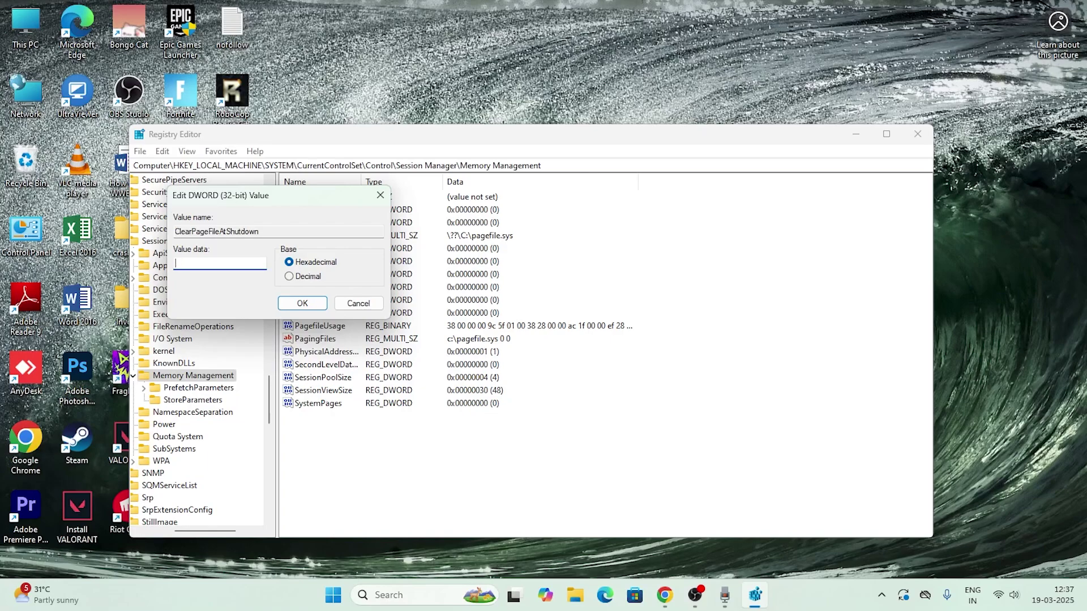
{"action": "type", "text": "1"}
{"action": "left_click", "coordinate": [359, 304]}
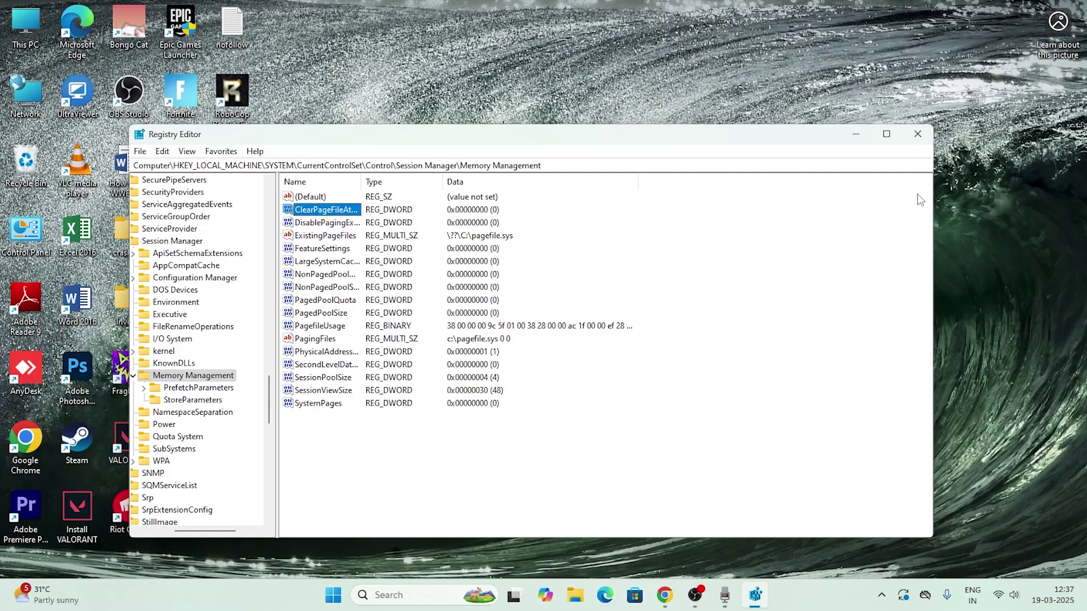
Close the Registry Editor and open the Windows Run dialog
{"action": "left_click", "coordinate": [918, 134]}
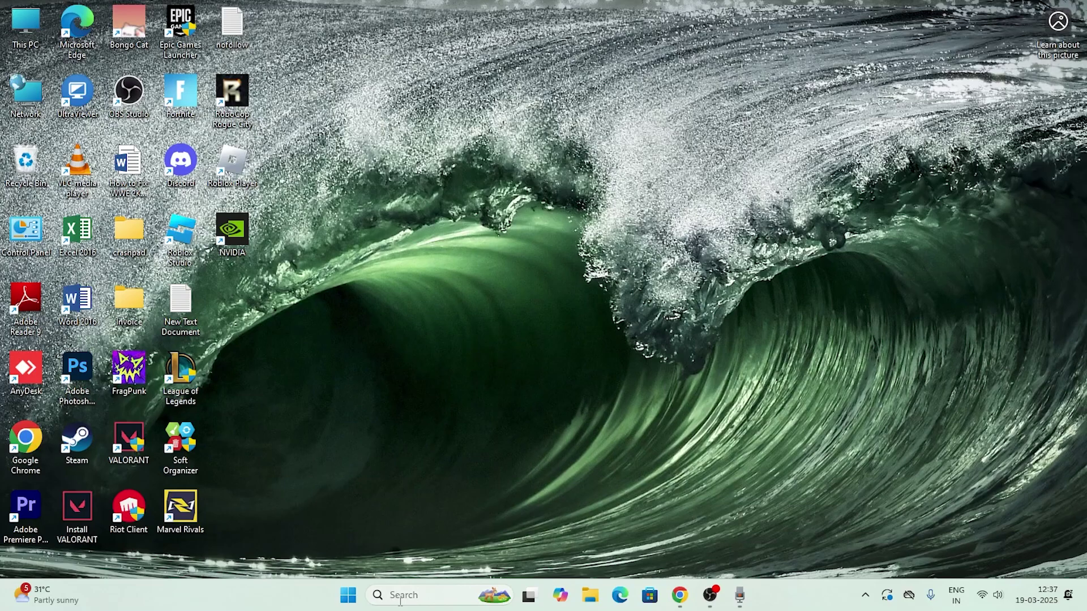
{"action": "left_click", "coordinate": [419, 592]}
{"action": "type", "text": "run"}
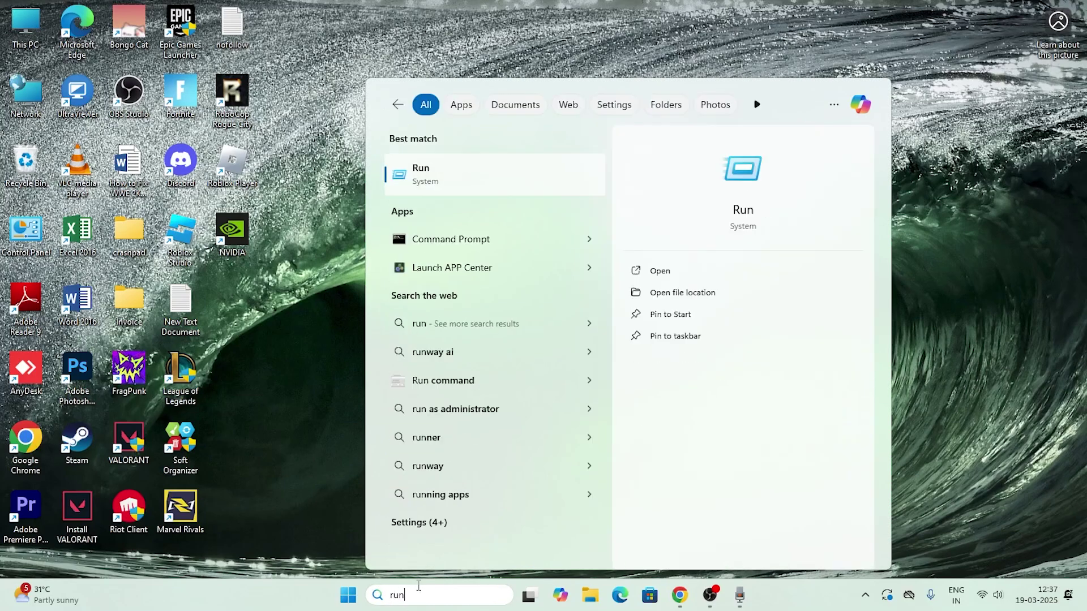
{"action": "left_click", "coordinate": [445, 167]}
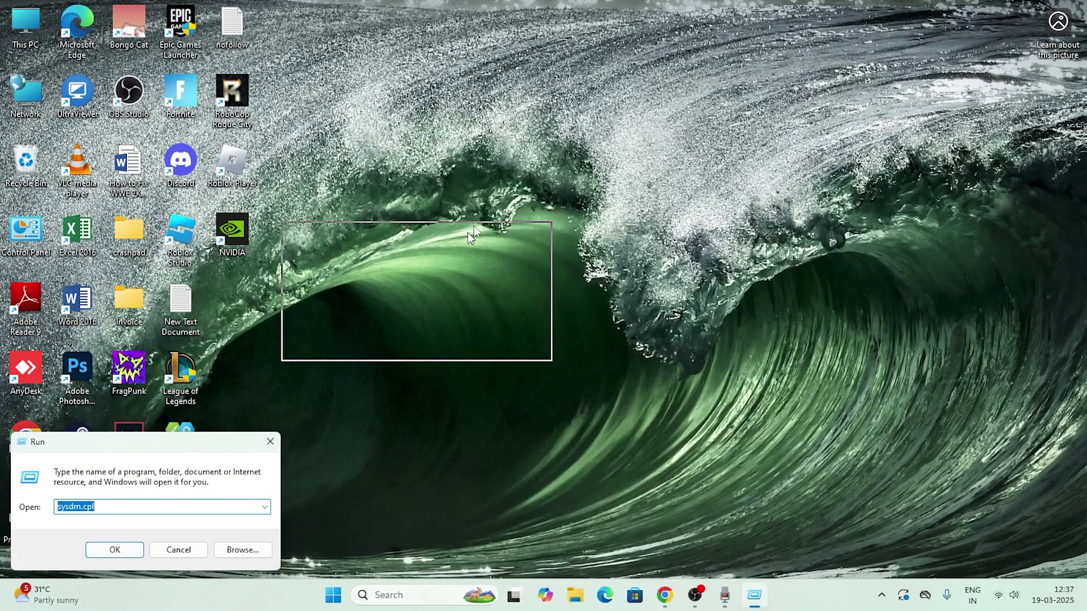
Run powercfg.cpl to view the available power plans in Power Options, and close the window without changing the plan
{"action": "left_click_drag", "start_coordinate": [467, 232], "coordinate": [483, 213]}
{"action": "left_click", "coordinate": [416, 275]}
{"action": "key", "text": "ctrl+a"}
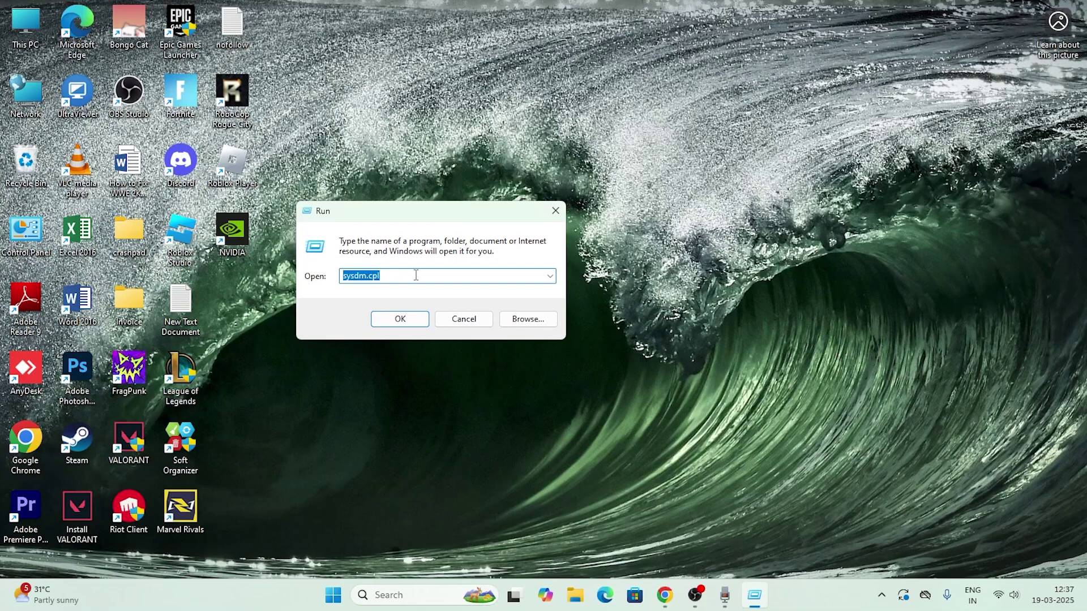
{"action": "key", "text": "BackSpace"}
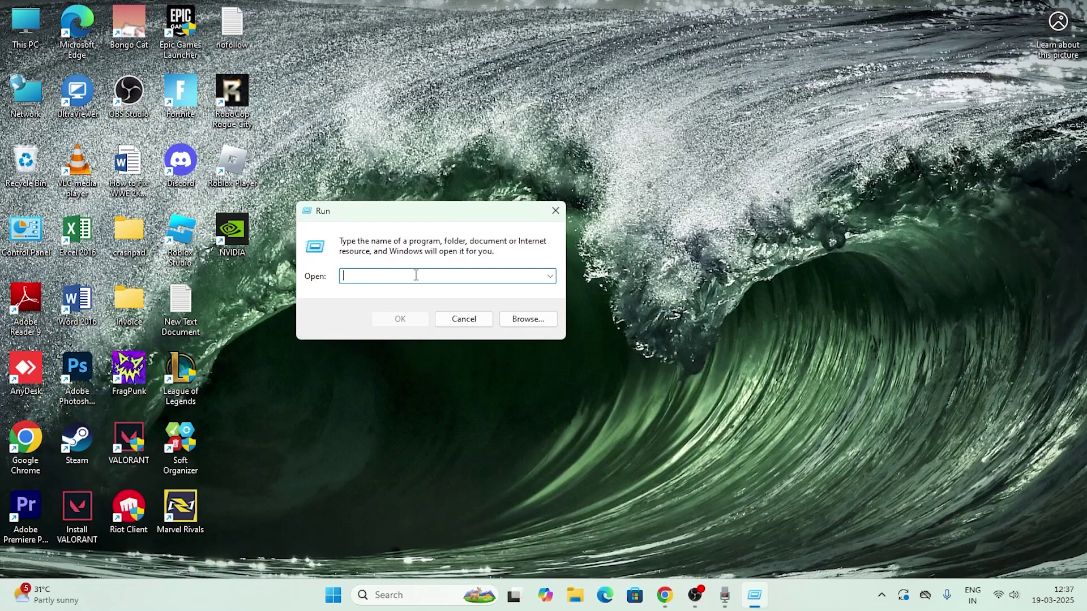
{"action": "type", "text": "powercfg.cpl"}
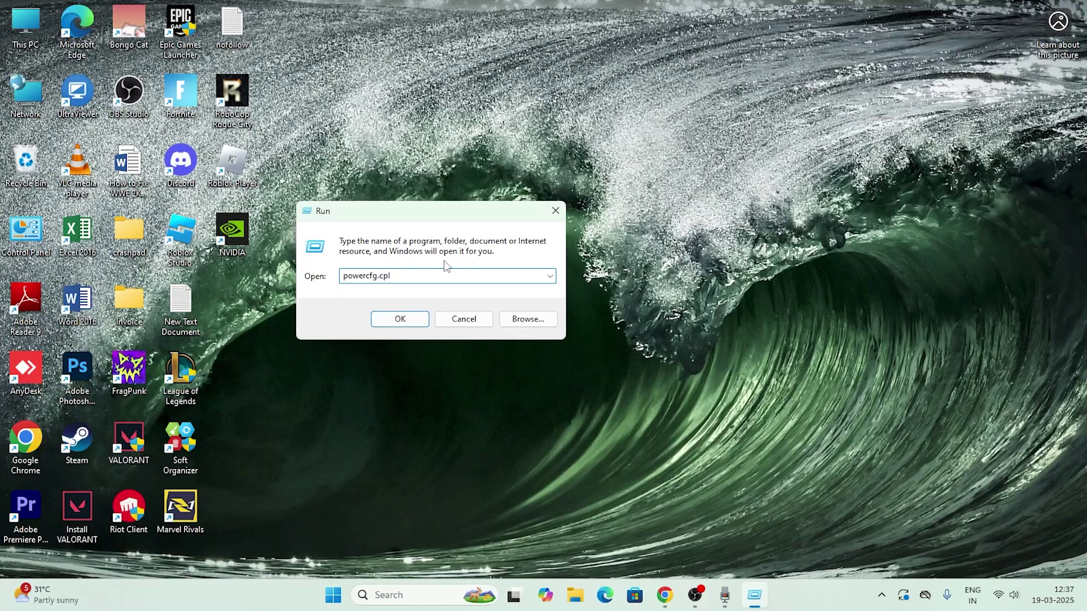
{"action": "left_click", "coordinate": [417, 321]}
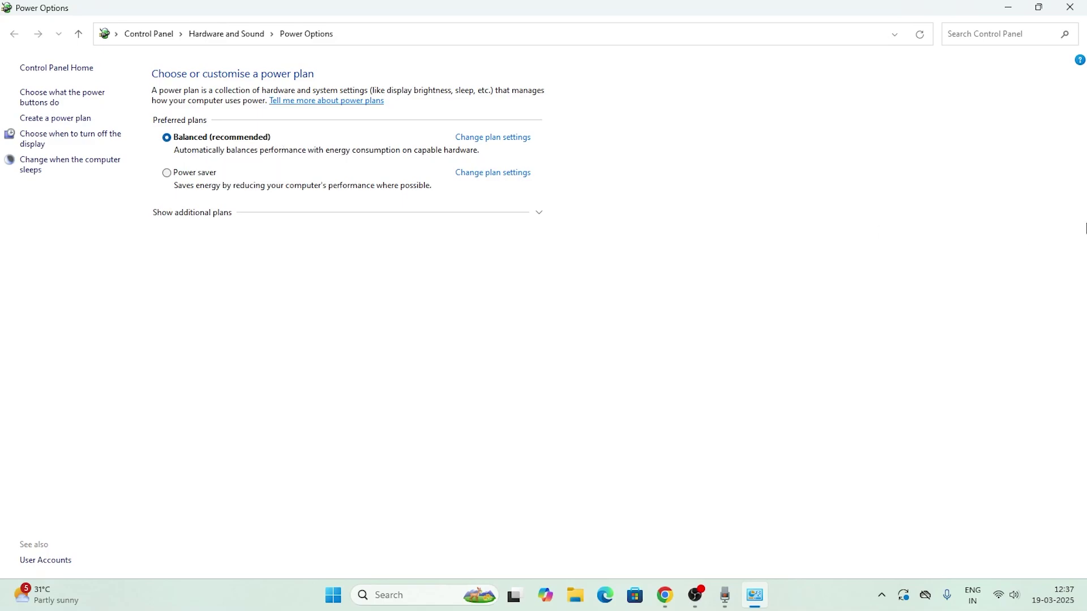
{"action": "left_click", "coordinate": [1070, 7]}
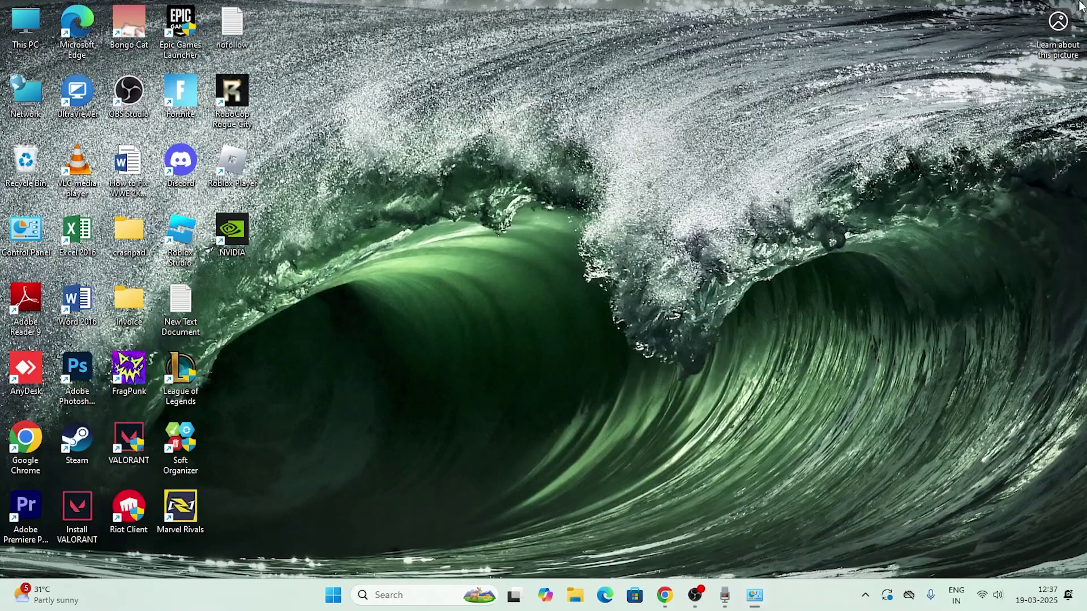
Find Disk Clean-up through Windows search and launch it for the C: drive
{"action": "left_click", "coordinate": [407, 593]}
{"action": "type", "text": "disk"}
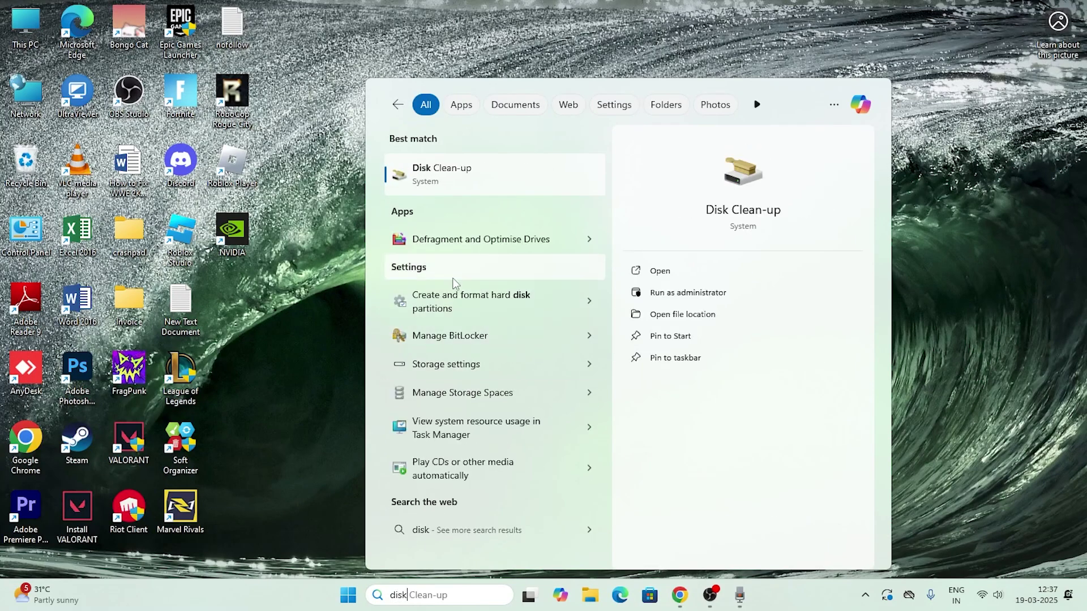
{"action": "left_click", "coordinate": [450, 184]}
{"action": "left_click", "coordinate": [510, 320]}
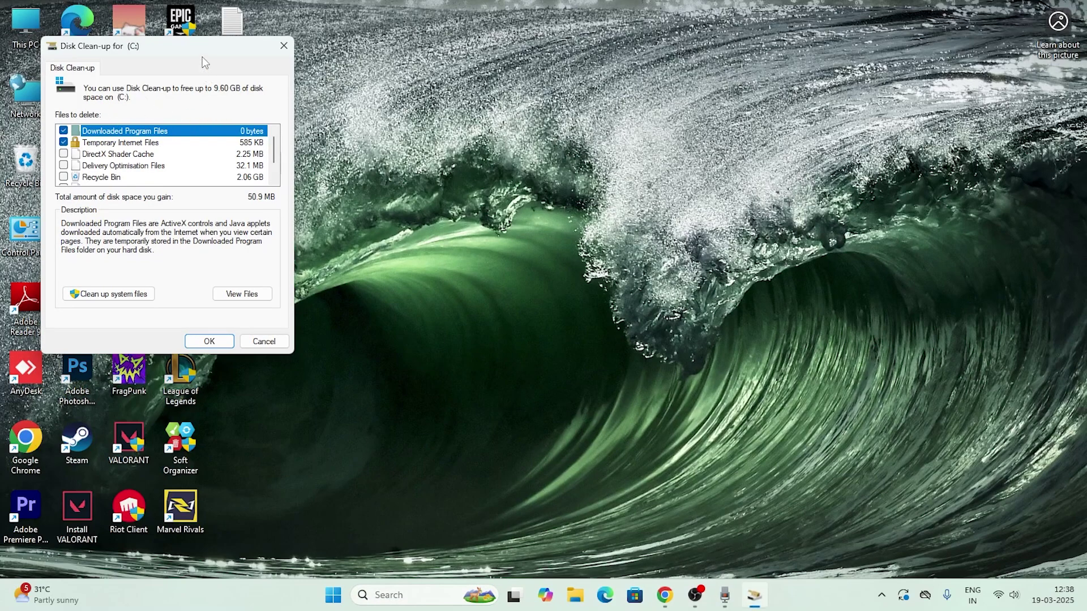
Review the file categories that Disk Clean-up offers to delete on C: and close it without cleaning
{"action": "left_click_drag", "start_coordinate": [189, 53], "coordinate": [244, 55]}
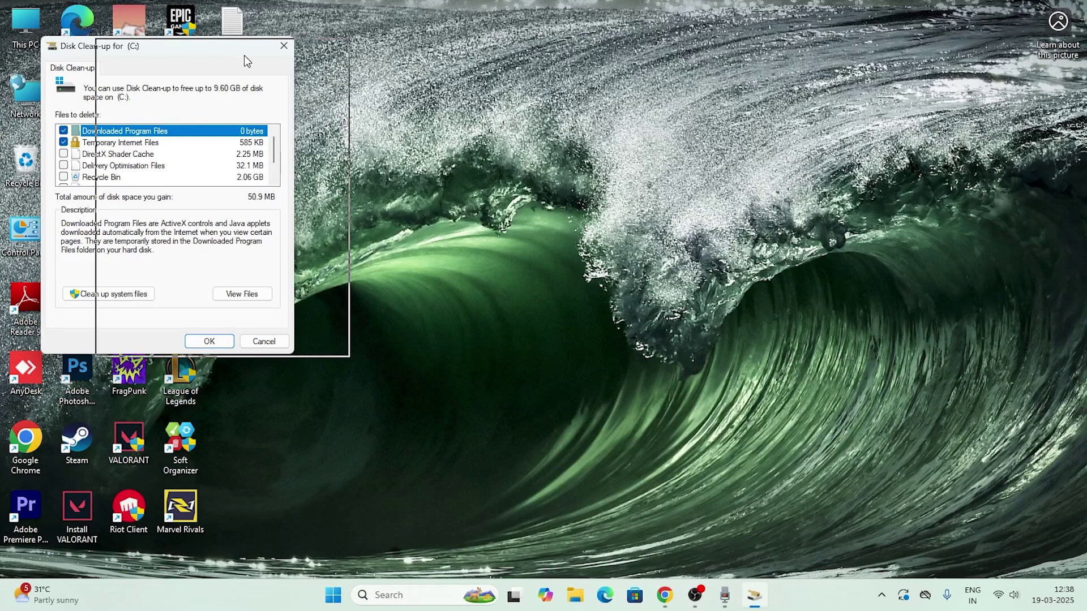
{"action": "scroll", "coordinate": [262, 167], "scroll_direction": "down", "scroll_amount": 1}
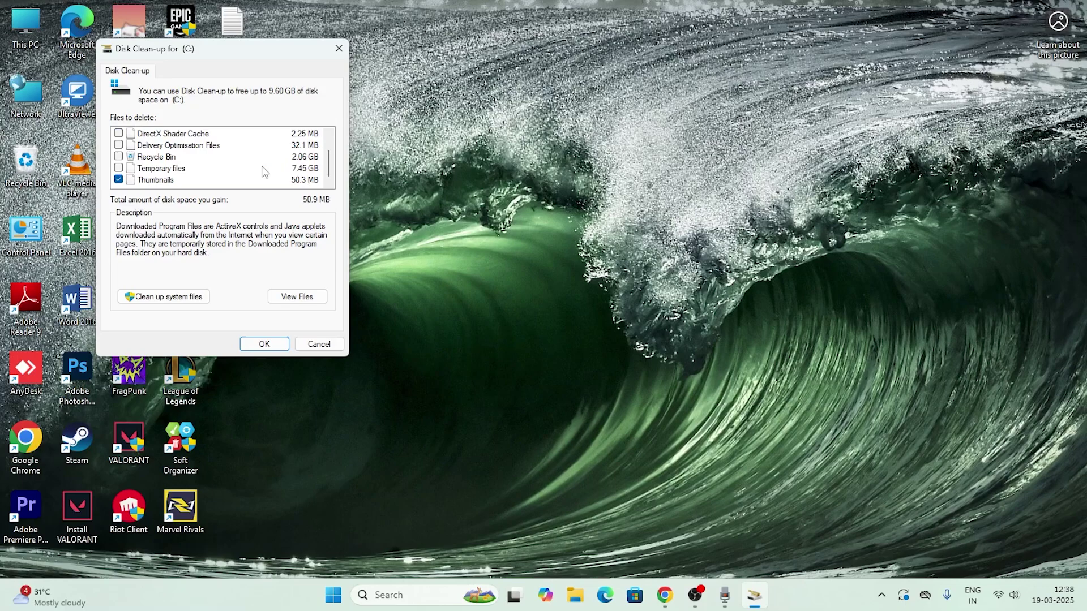
{"action": "scroll", "coordinate": [262, 167], "scroll_direction": "up", "scroll_amount": 1}
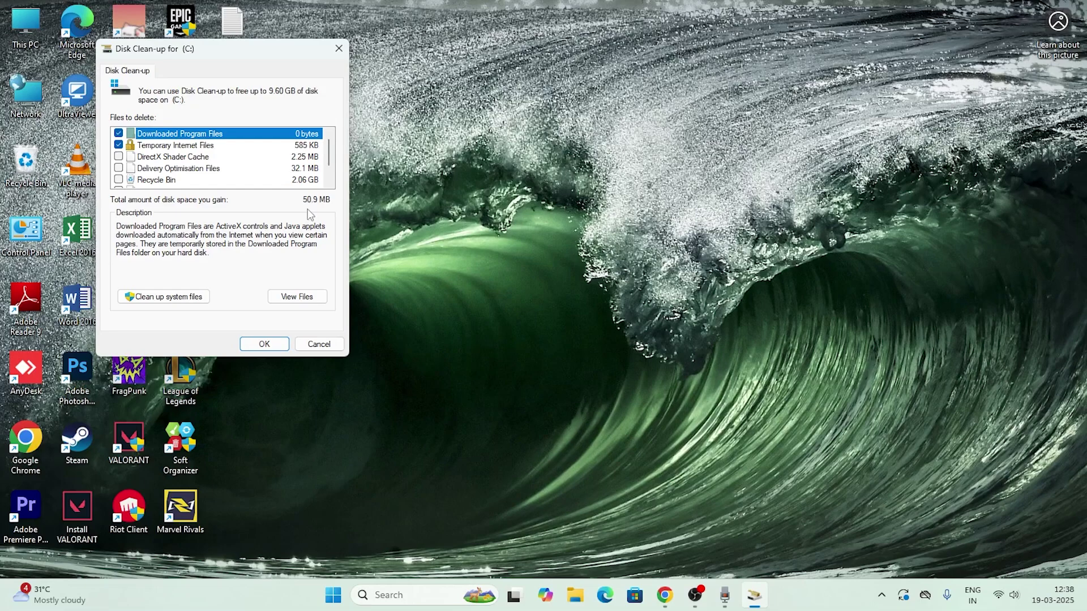
{"action": "left_click", "coordinate": [339, 50]}
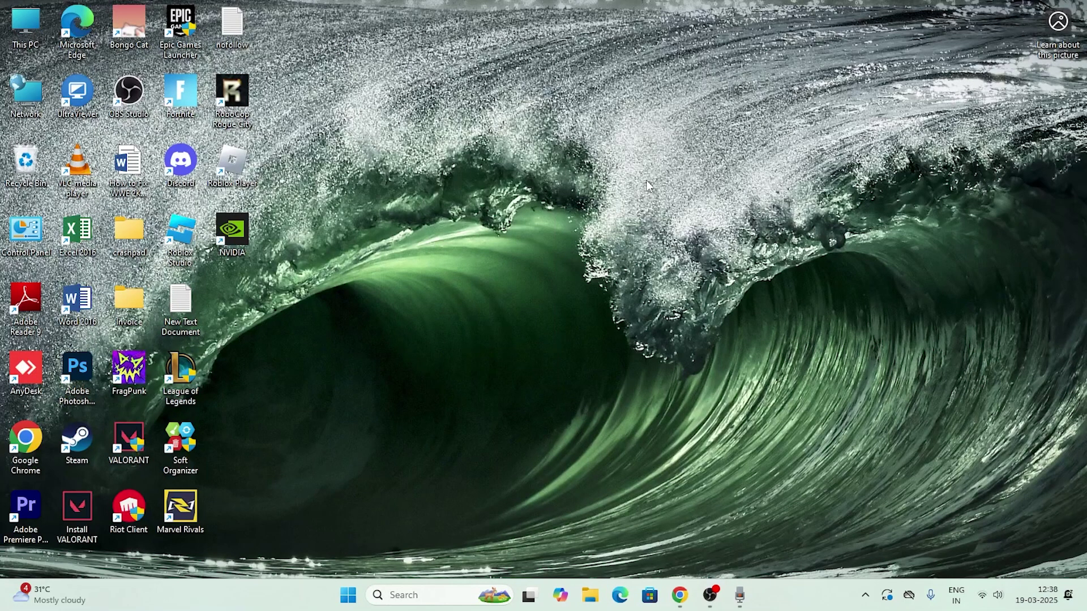